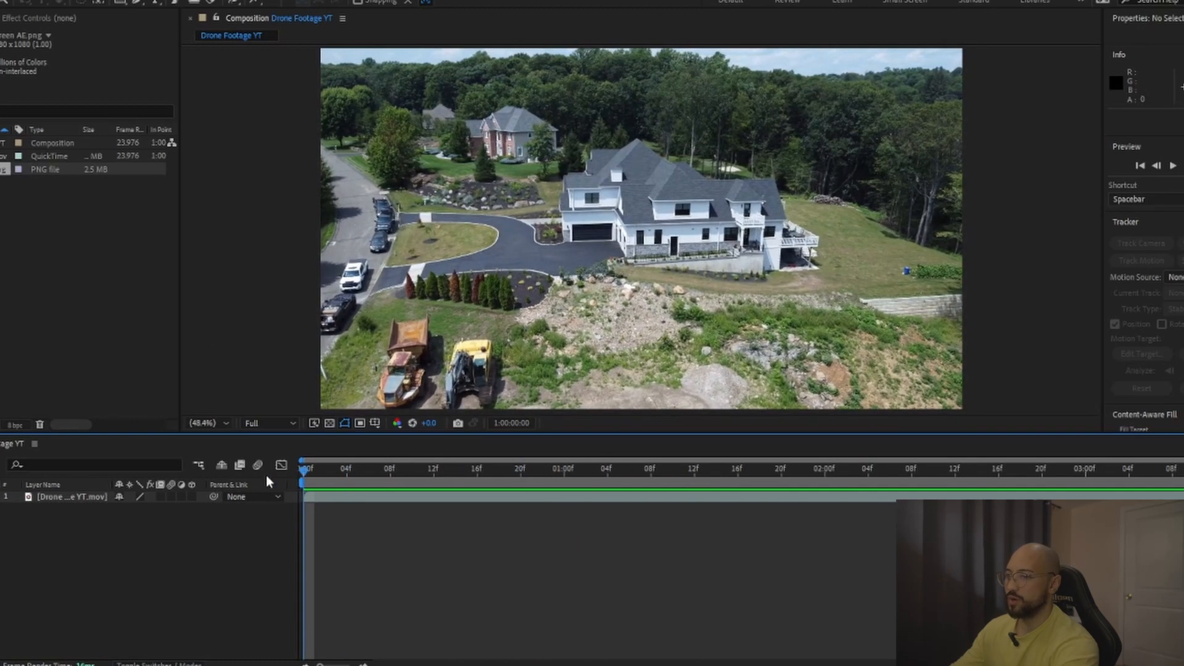
- Queue the current Drone Footage YT frame for export as a still file, with the output module format set to PNG Sequence
left_click(18, 1)
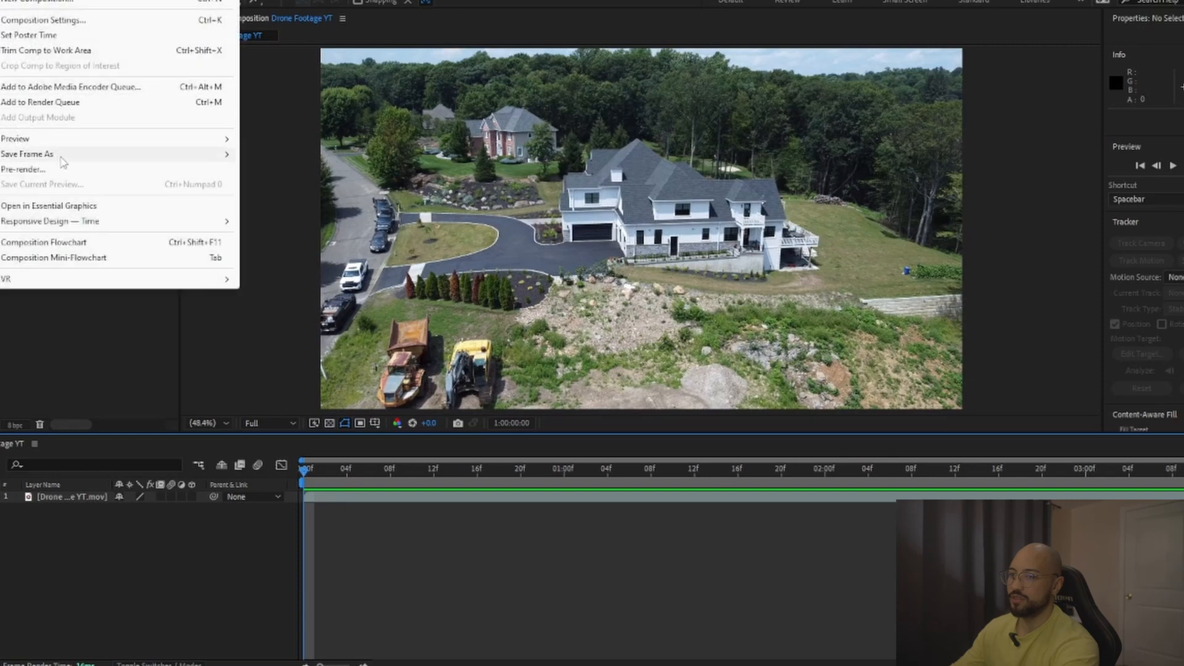
mouse_move(60, 157)
left_click(288, 154)
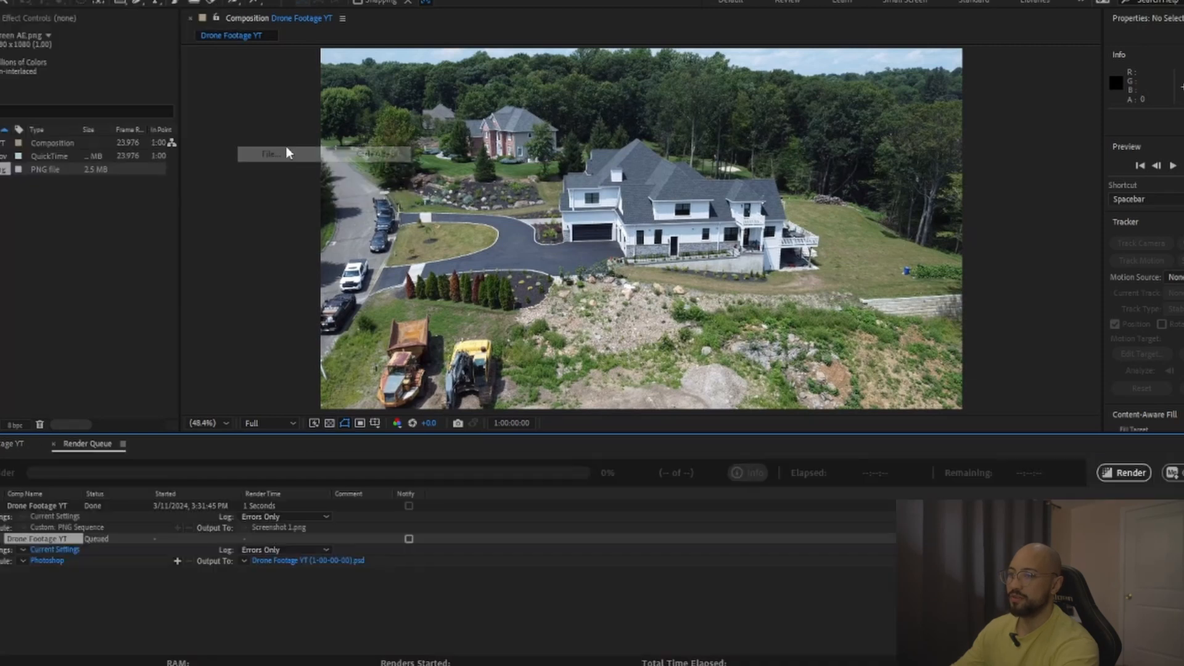
left_click(47, 560)
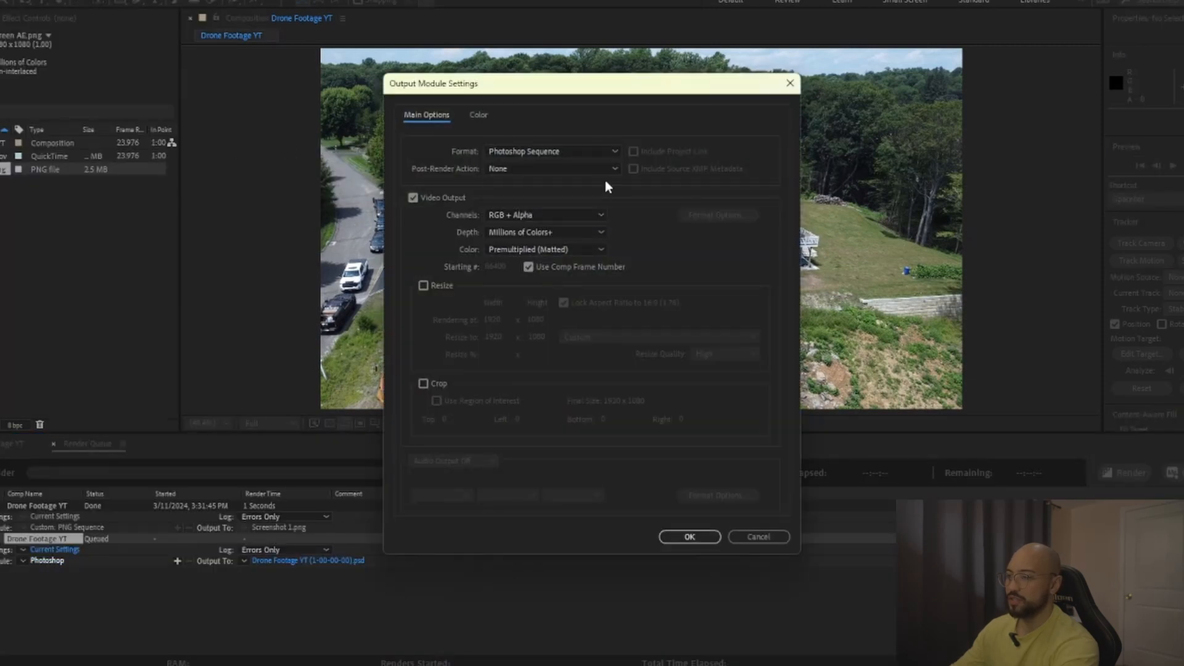
left_click(594, 153)
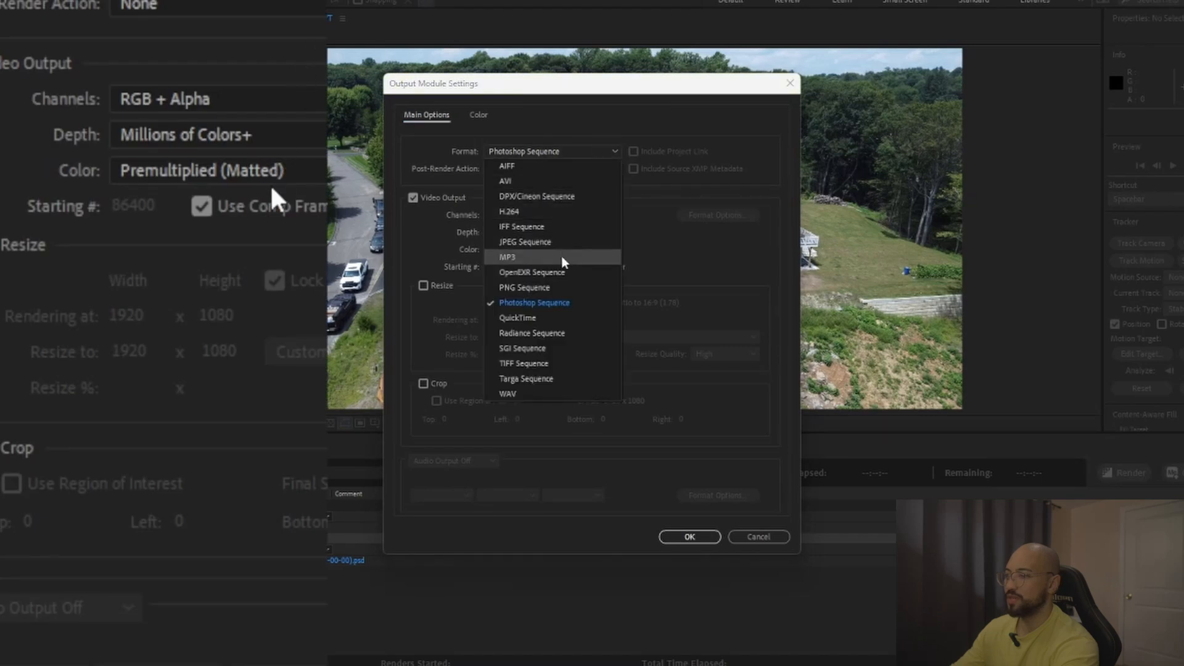
left_click(553, 287)
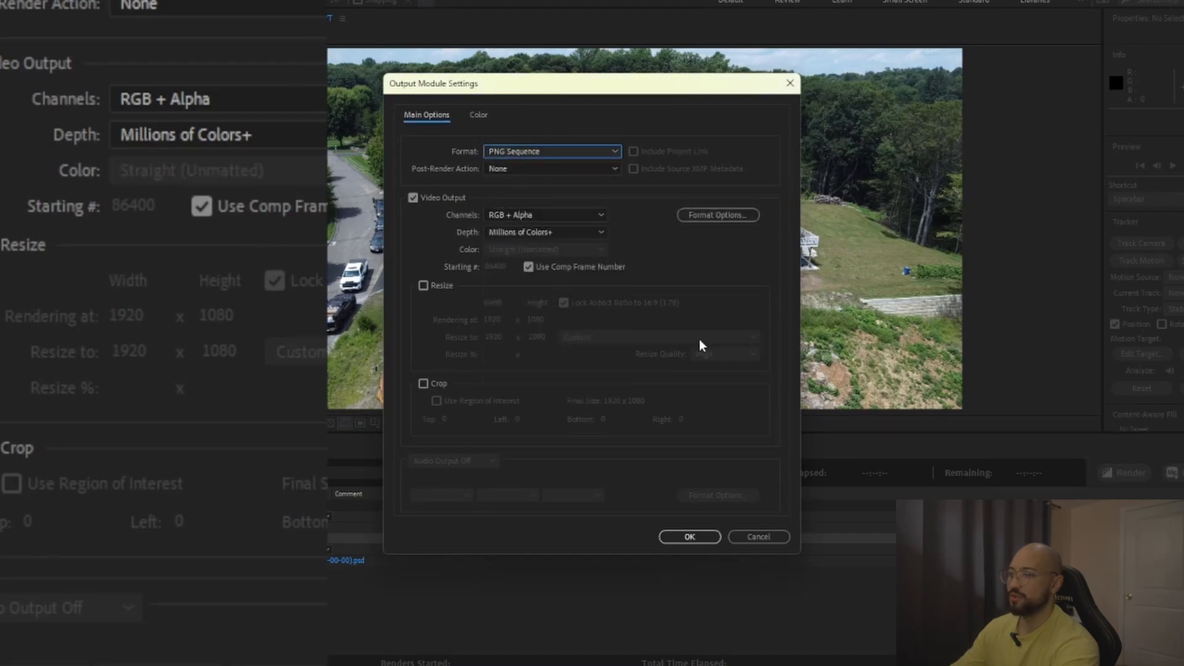
left_click(713, 543)
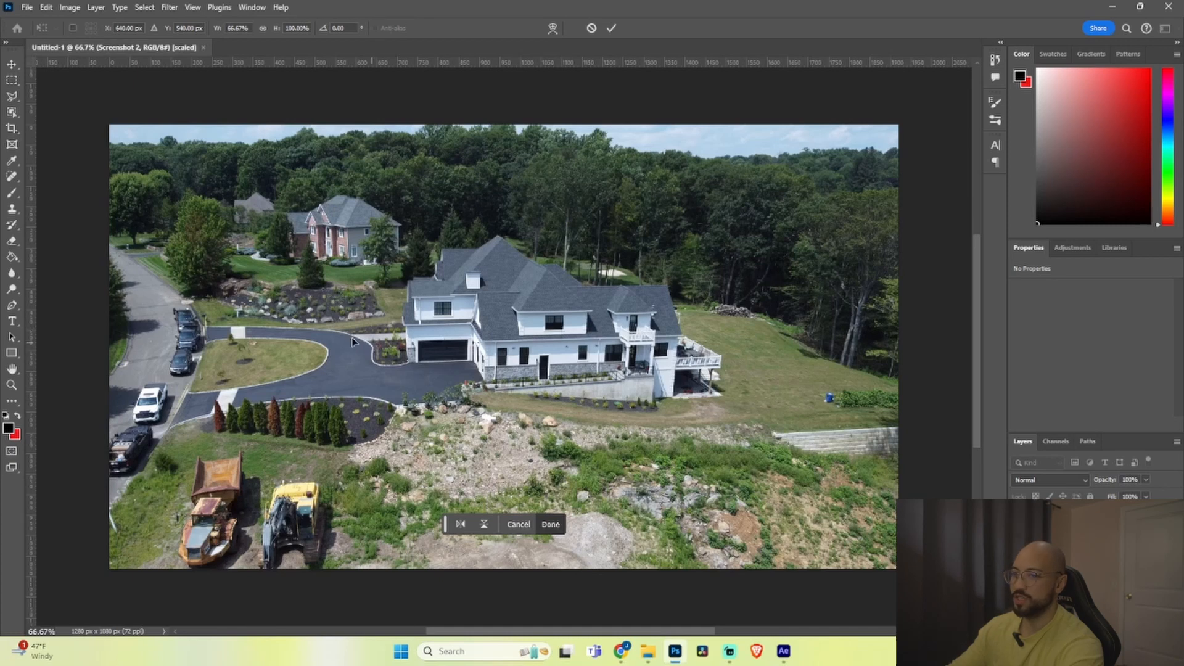
- Marquee-select the white house in the placed screenshot and run Generative Fill with the prompt "remove building and put an empty lot"
left_click(13, 80)
left_click_drag(375, 235, 748, 413)
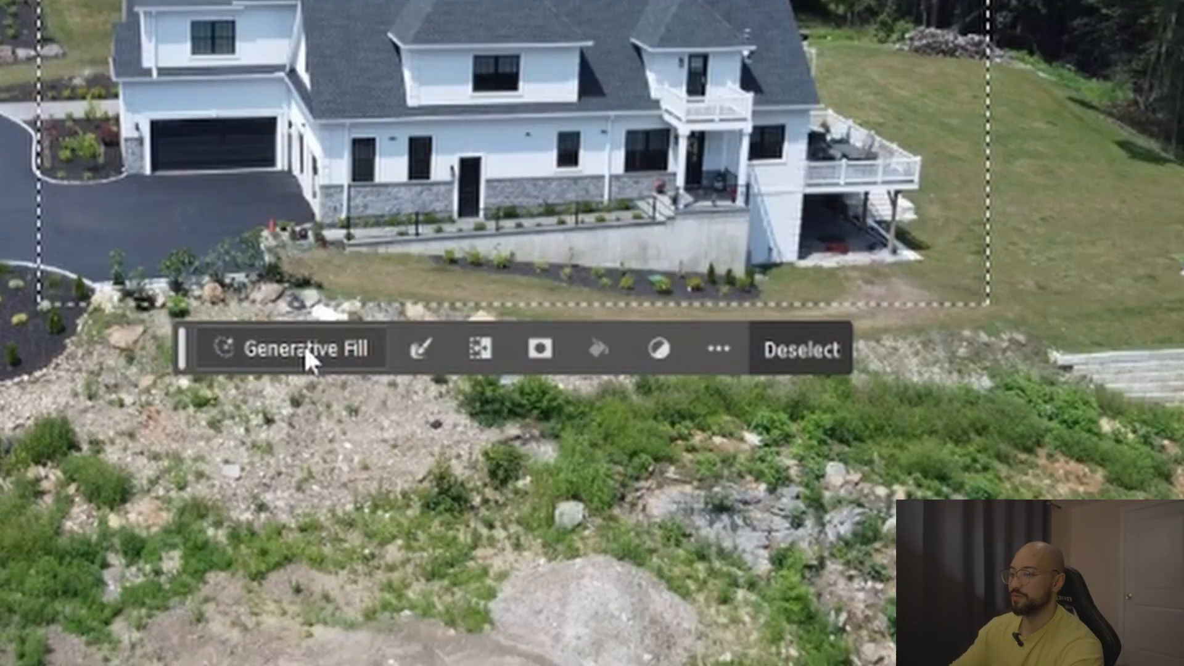
left_click(477, 431)
type("remove building ")
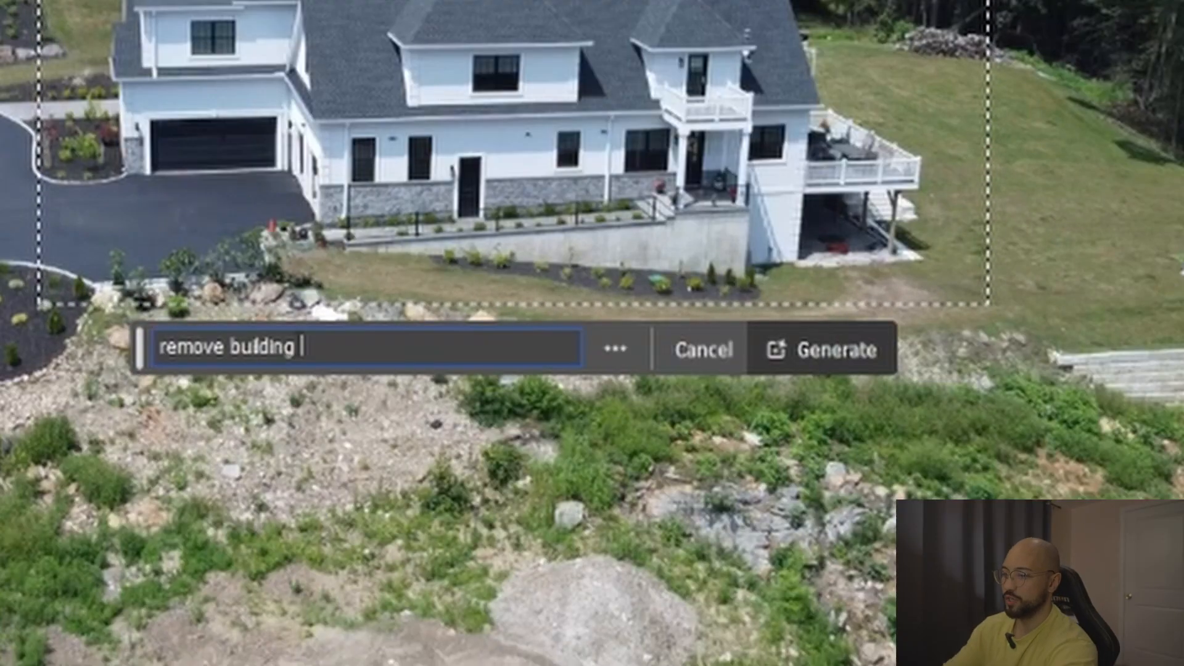
type("and ")
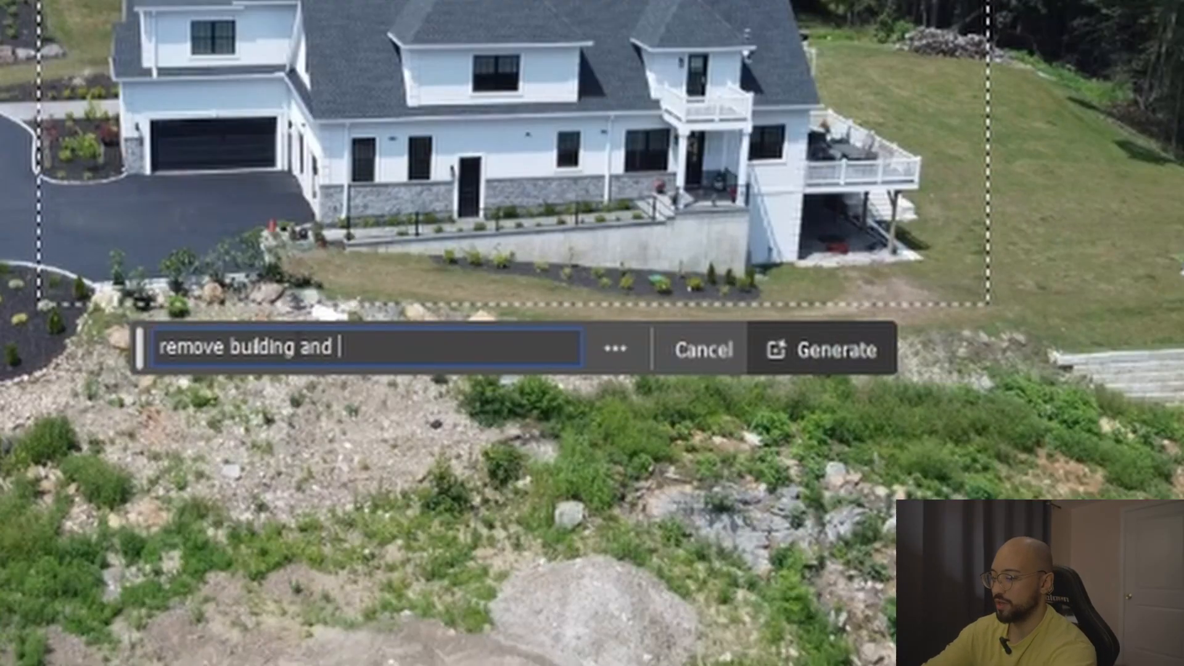
type("put an empt")
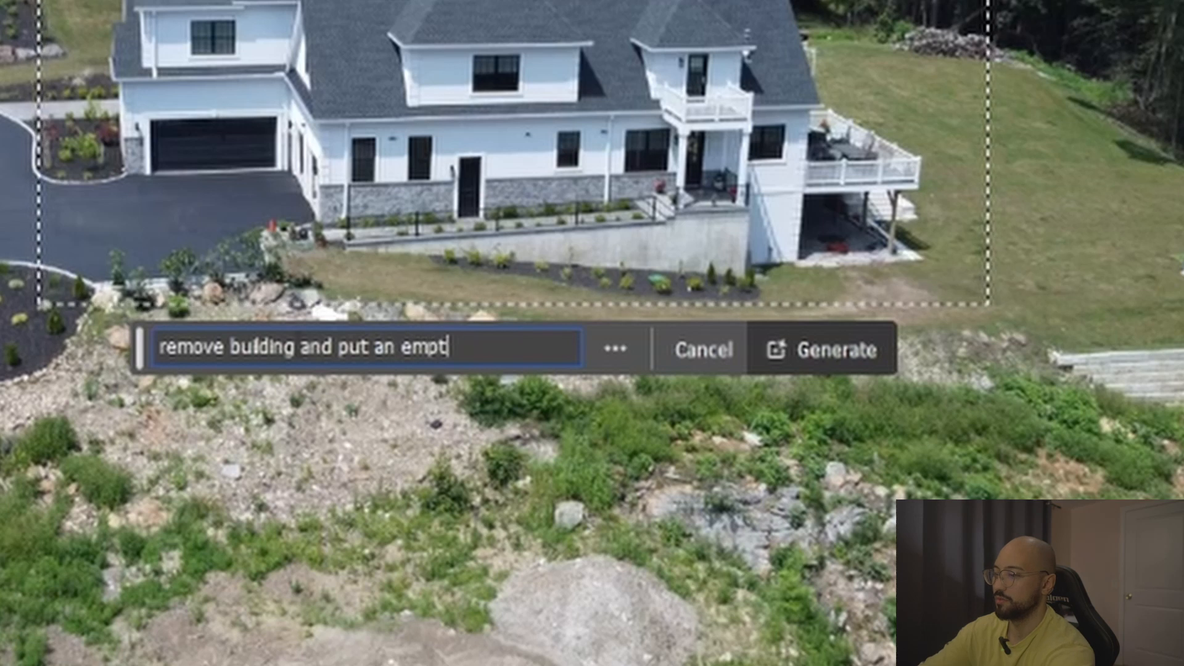
type("y lot")
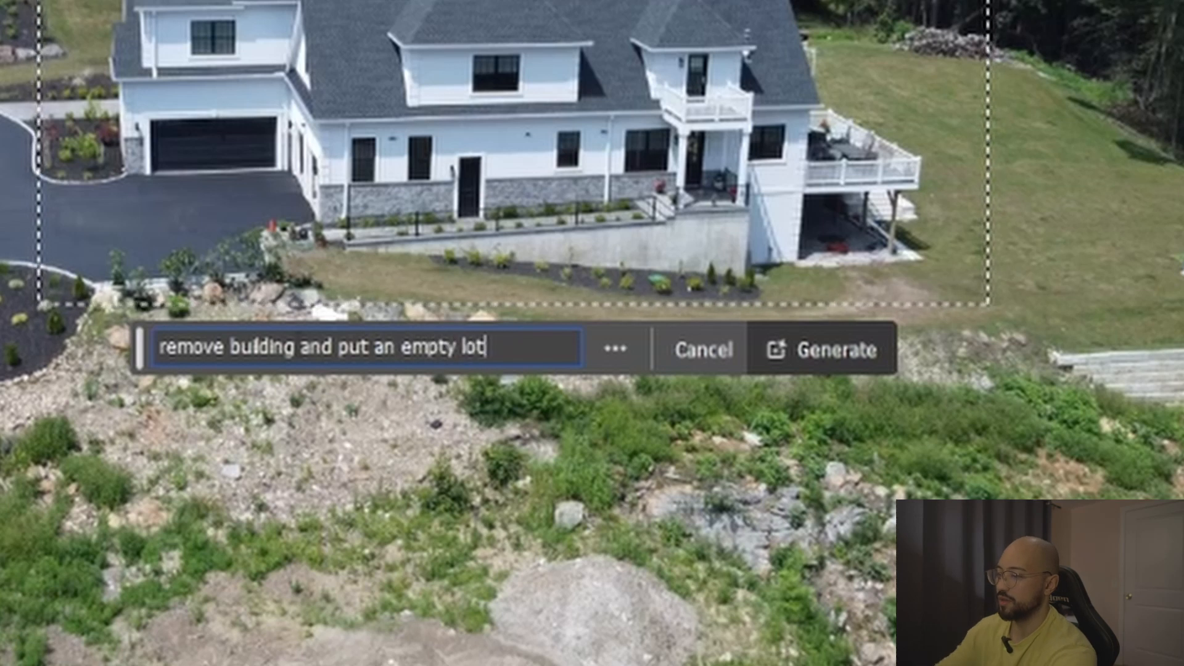
left_click(849, 353)
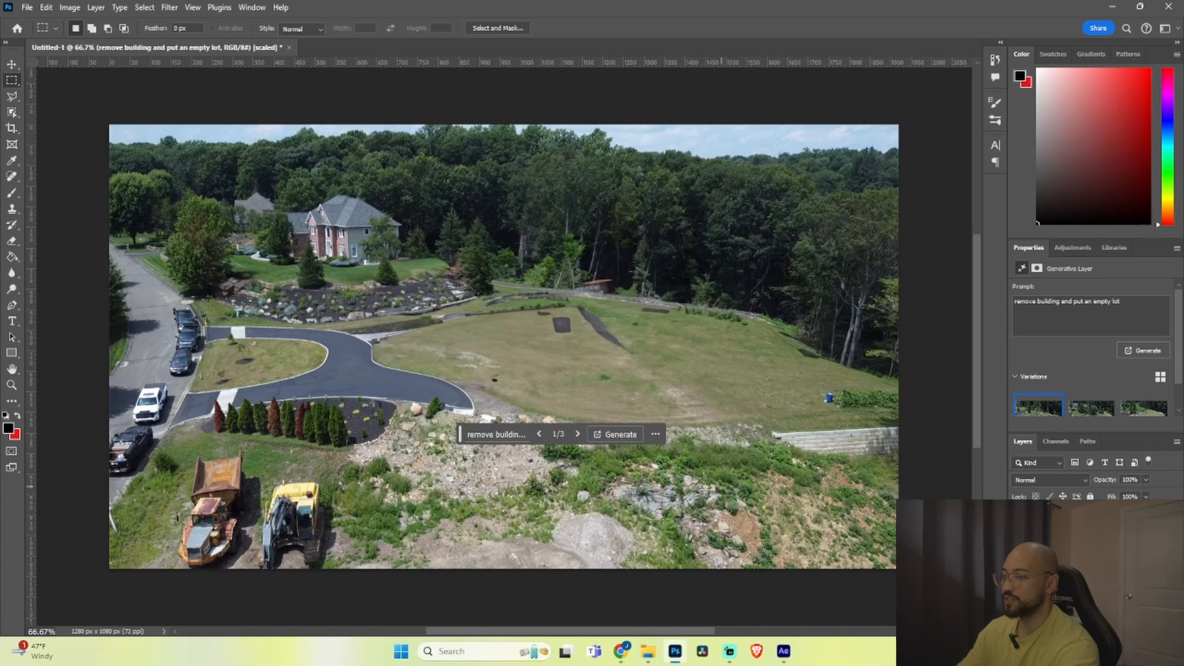
- Compare the generated variations of the empty lot and go back to the first one
left_click(580, 434)
left_click(579, 434)
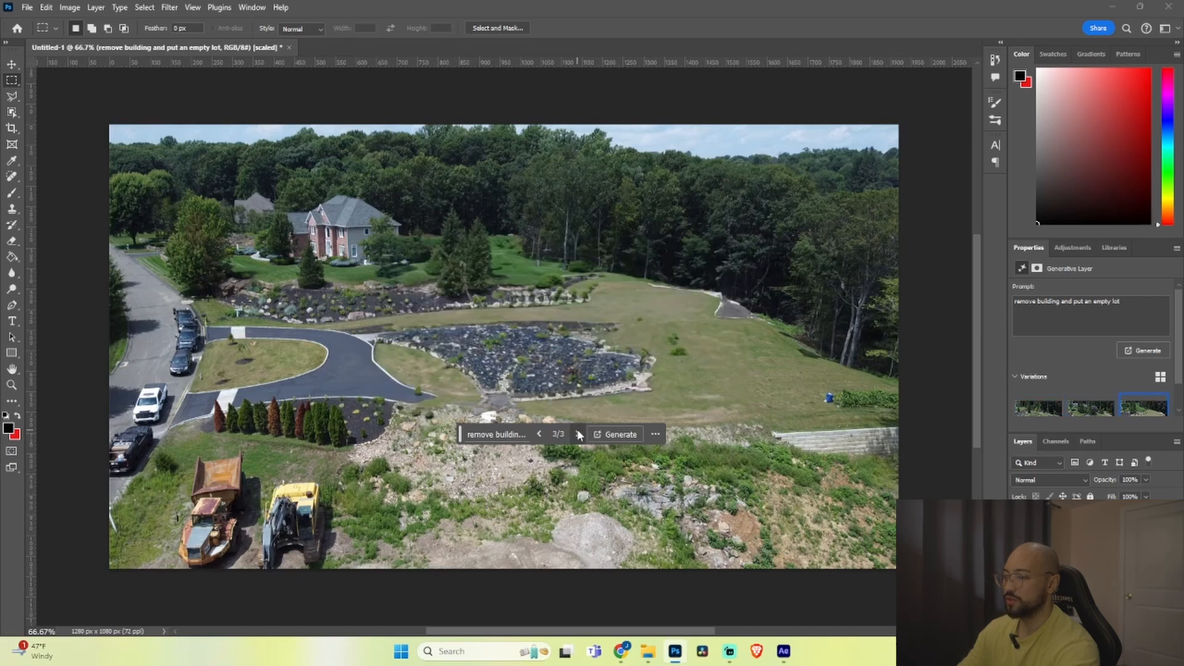
left_click(540, 435)
left_click(539, 434)
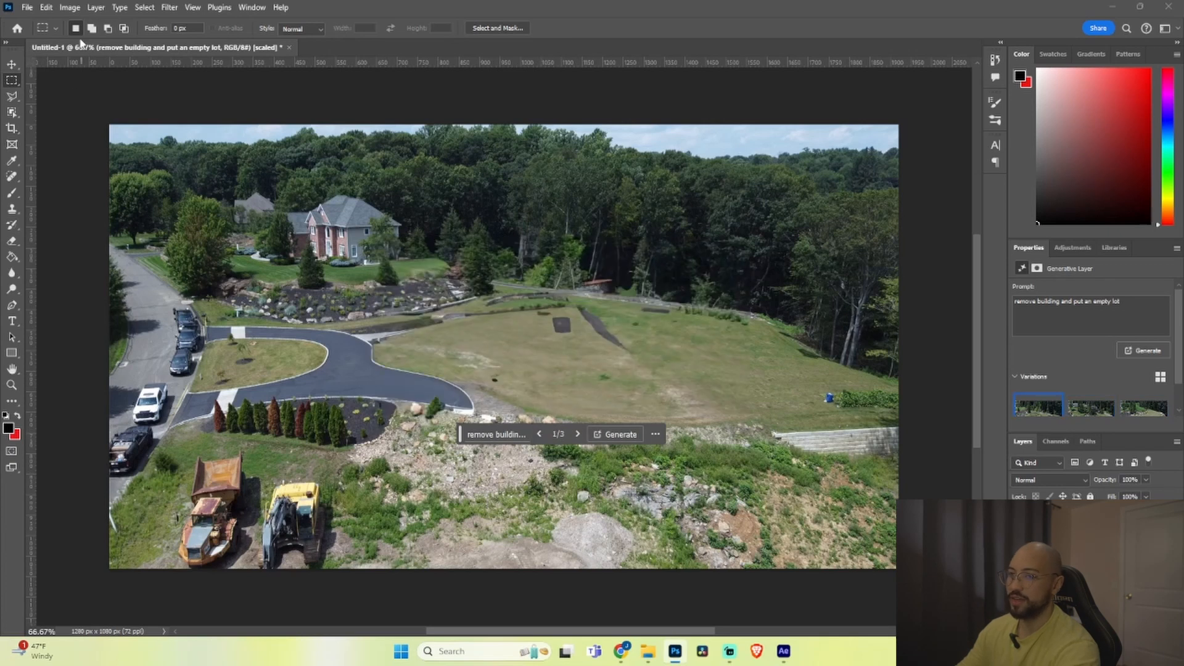
- Quick-export the edited empty-lot image as a PNG
left_click(26, 7)
mouse_move(74, 224)
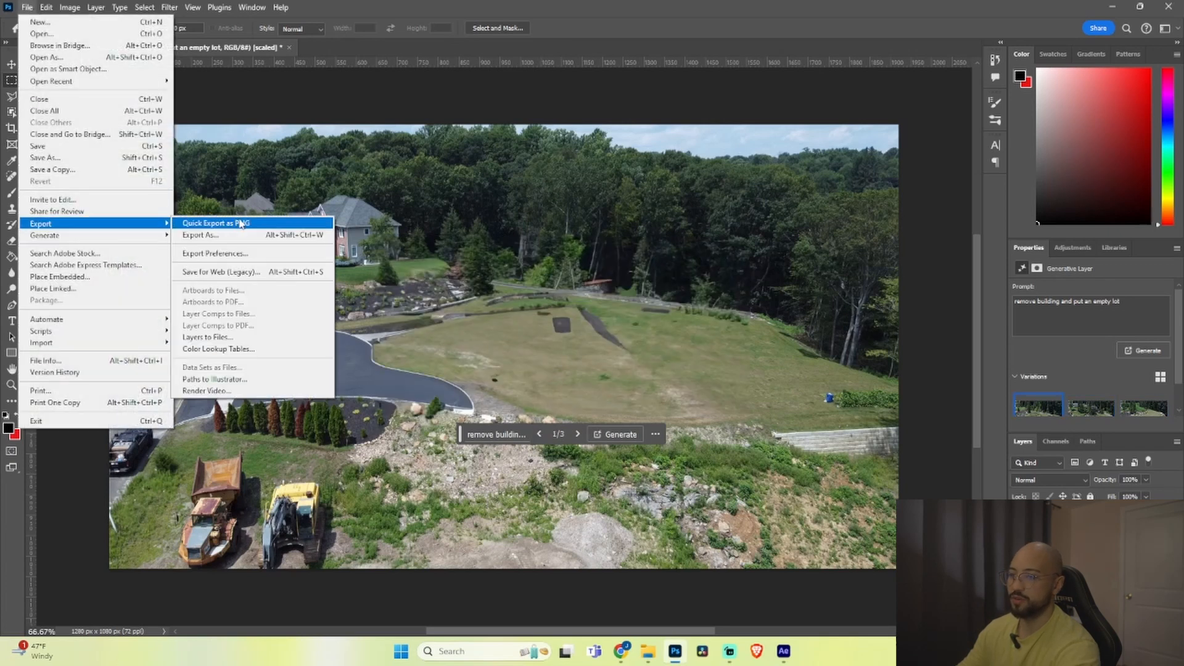
left_click(257, 225)
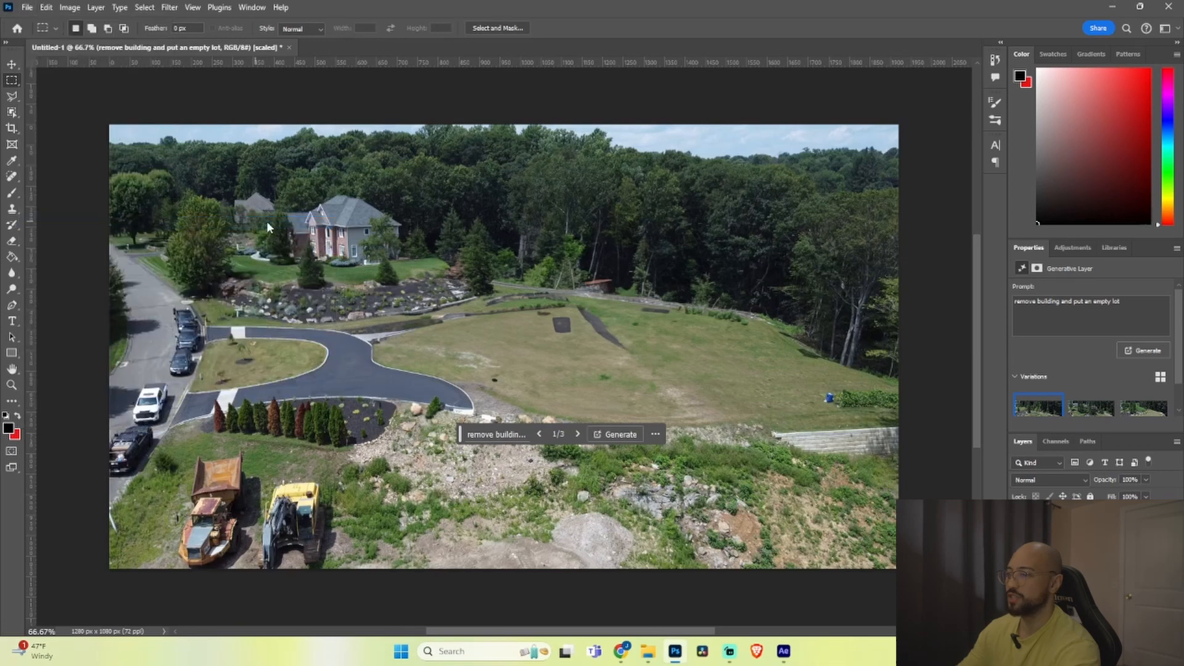
left_click(495, 311)
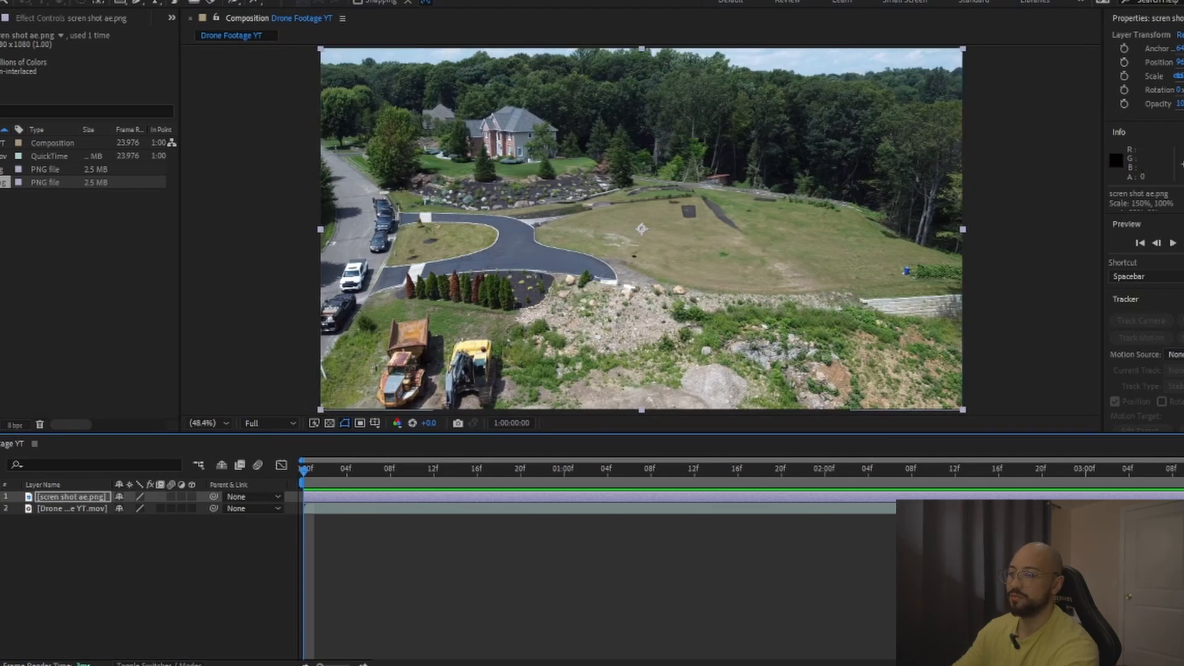
- Hide the empty-lot still layer and duplicate the drone footage layer
key("ctrl+alt+shift+v")
key("ctrl+alt+shift+v")
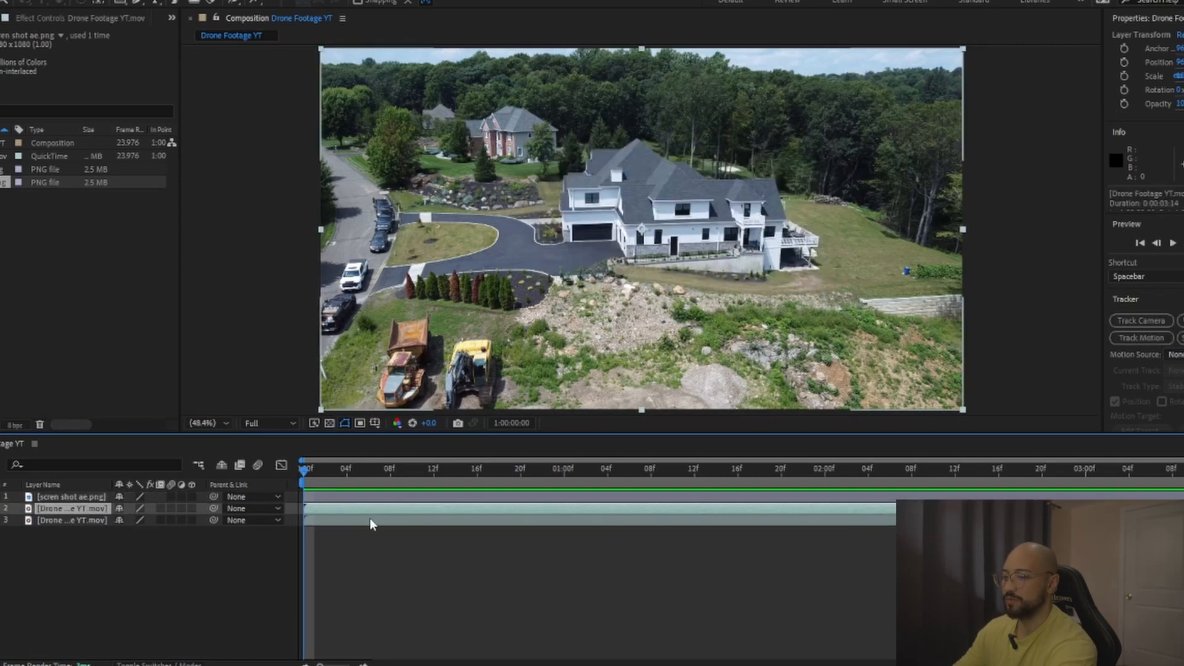
- Rename the upper drone footage layer 1 and the lower one 2
right_click(79, 515)
left_click(148, 470)
type("1")
key("Return")
right_click(82, 518)
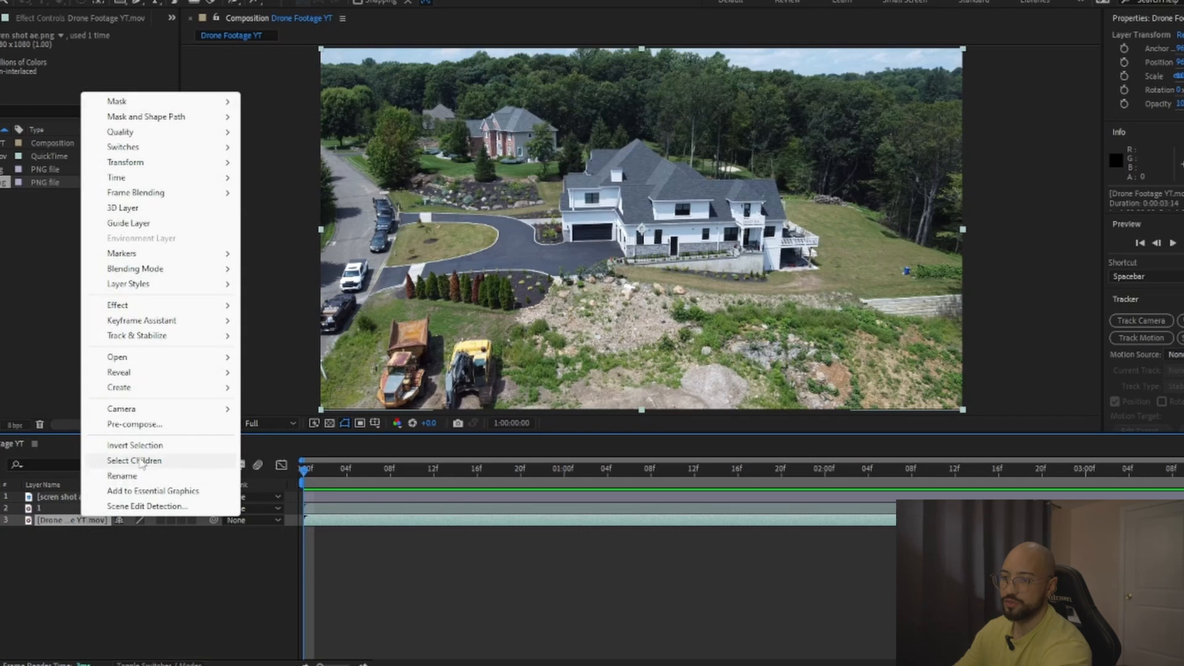
left_click(132, 475)
type("2")
key("Return")
- Draw a closed Pen tool mask on layer 1 around the house's lower storey, including the garage, front balcony, side deck and planting bed
left_click(431, 510)
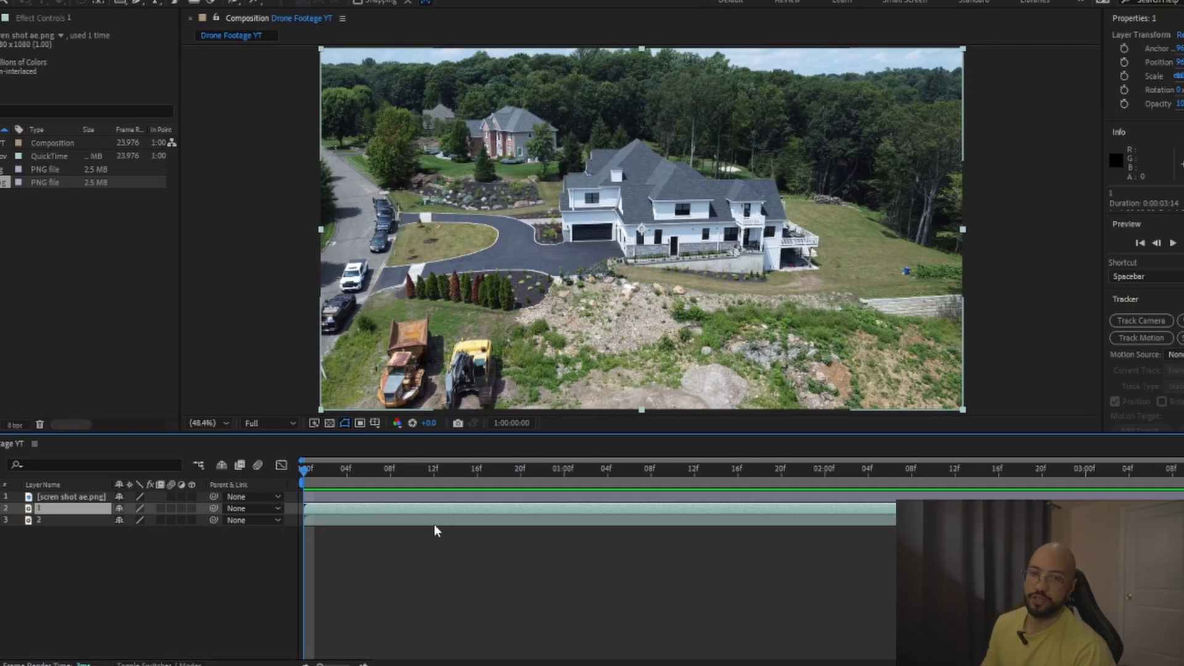
left_click(137, 5)
key("slash")
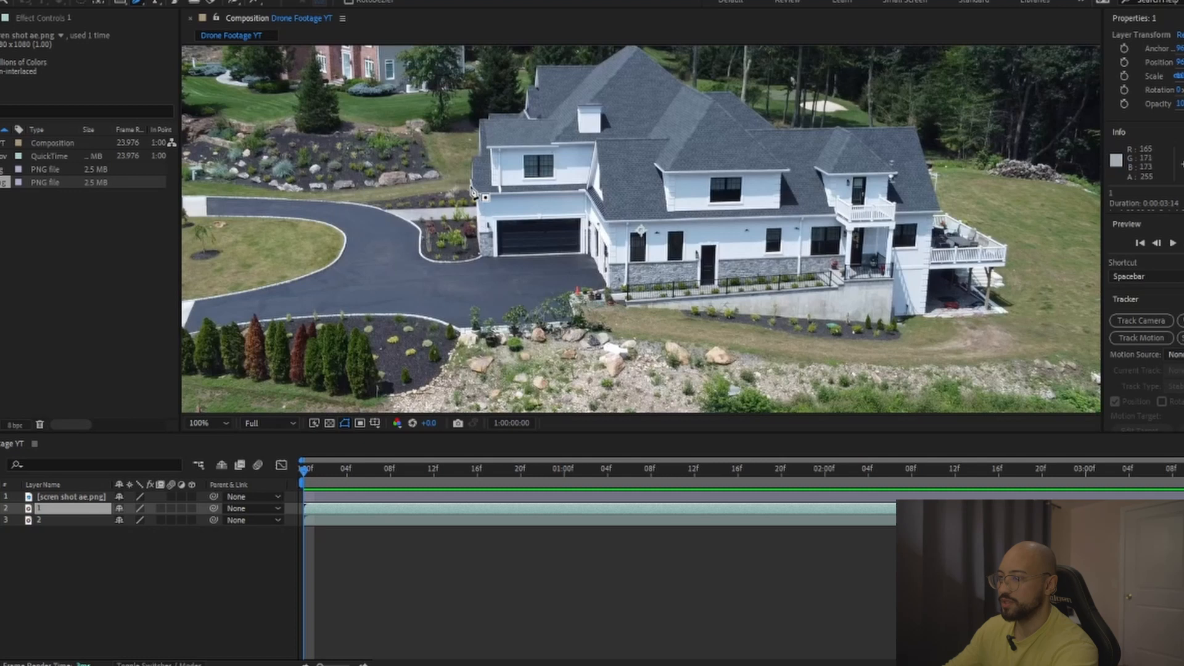
left_click(471, 184)
left_click(585, 192)
left_click(605, 224)
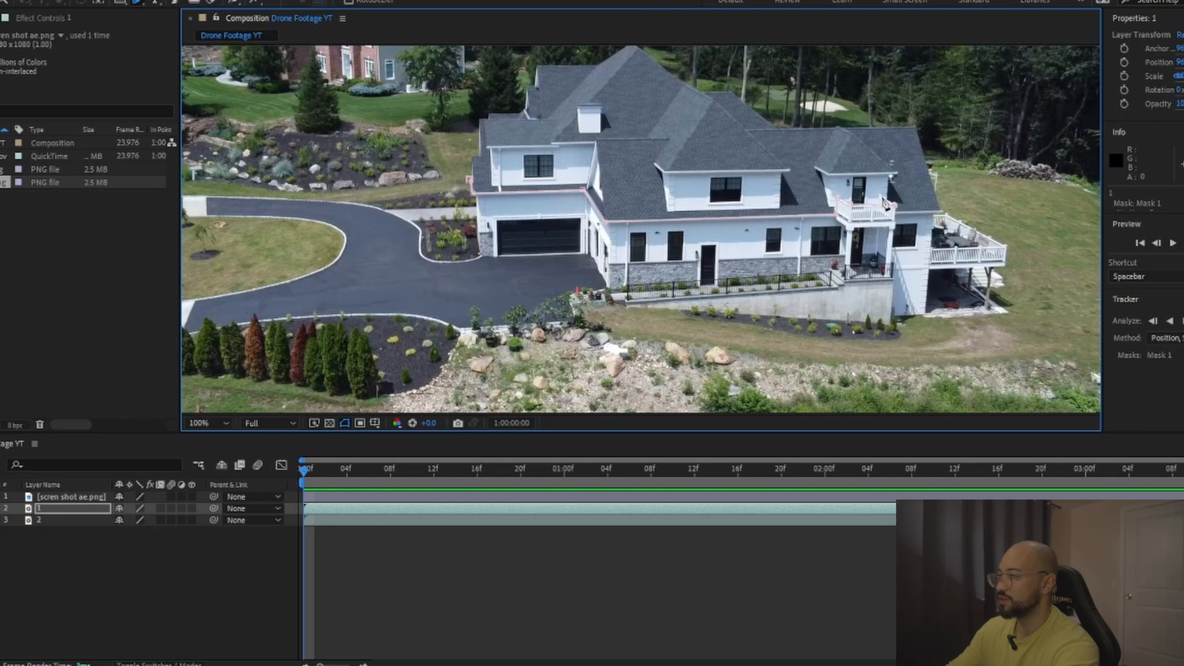
left_click(894, 212)
left_click(938, 210)
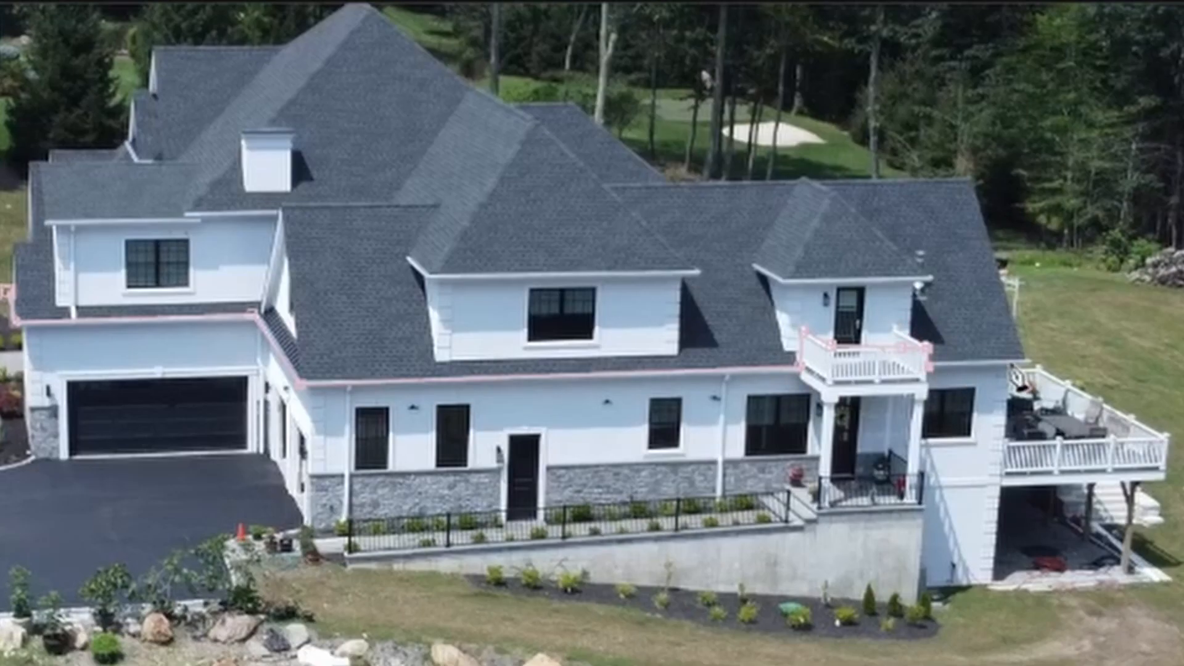
left_click(953, 217)
left_click(1004, 244)
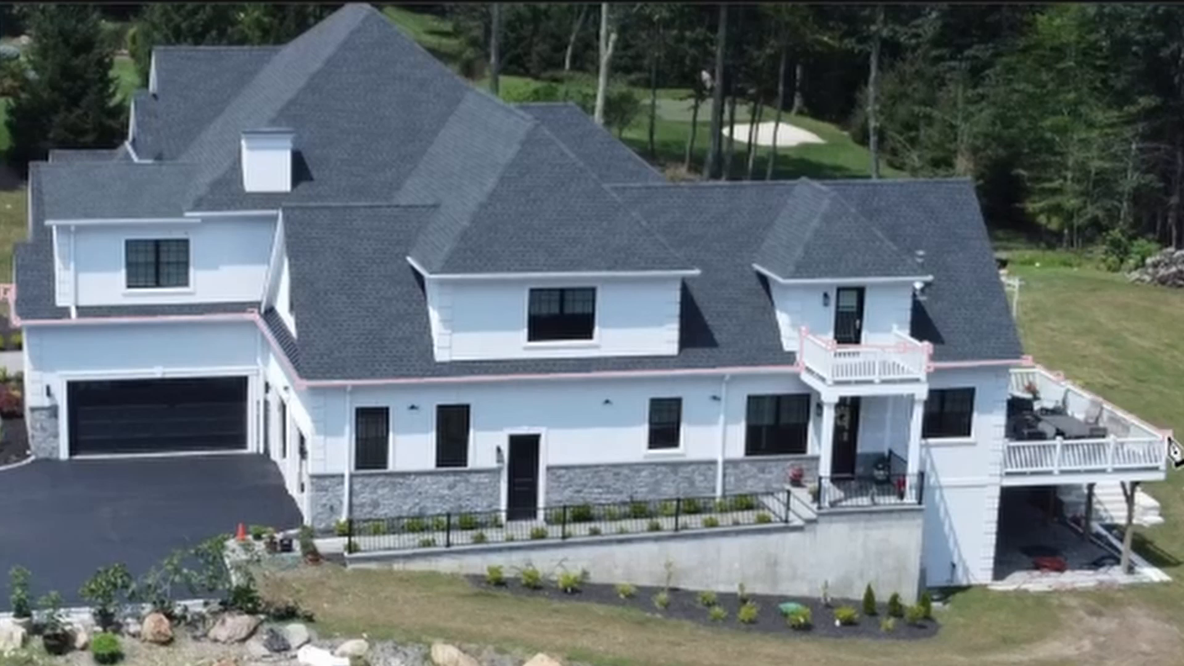
left_click(1164, 478)
left_click(1167, 579)
left_click(994, 592)
left_click(924, 586)
left_click(936, 626)
left_click(803, 636)
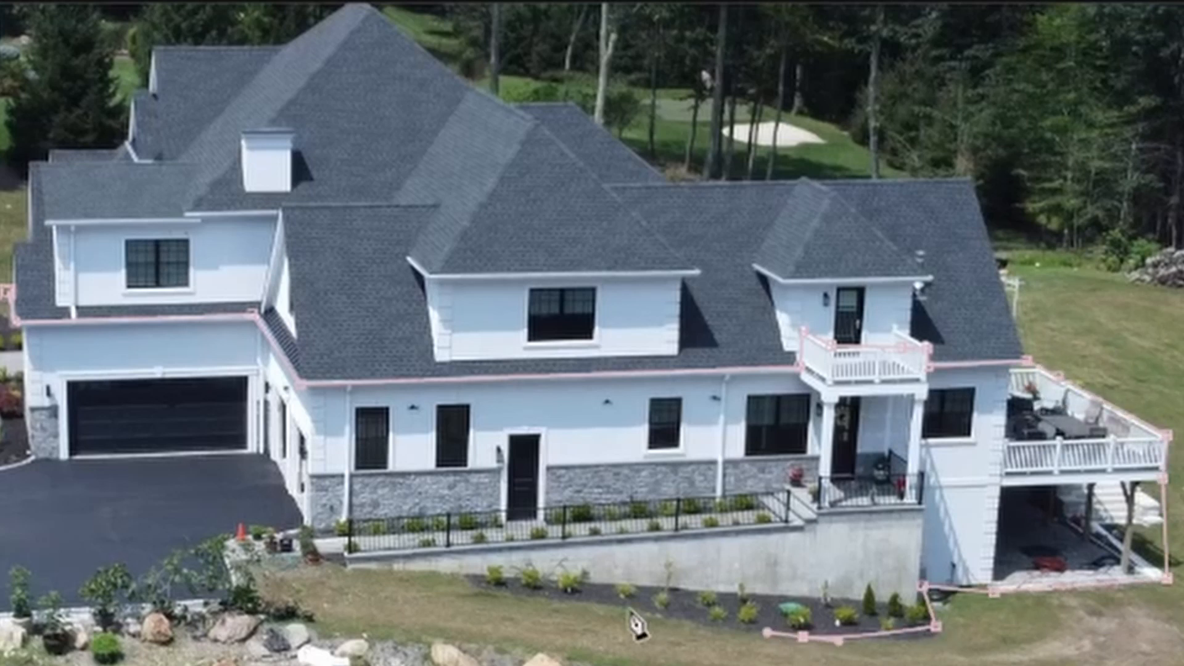
left_click(629, 609)
left_click(481, 589)
left_click(19, 341)
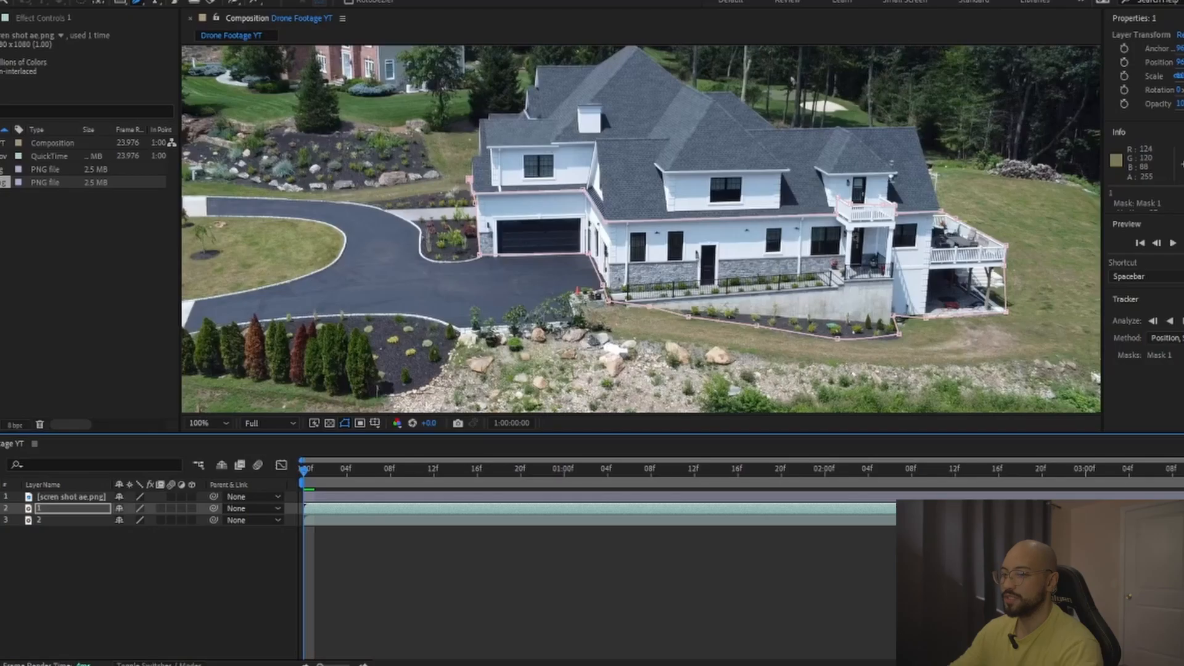
left_click(7, 291)
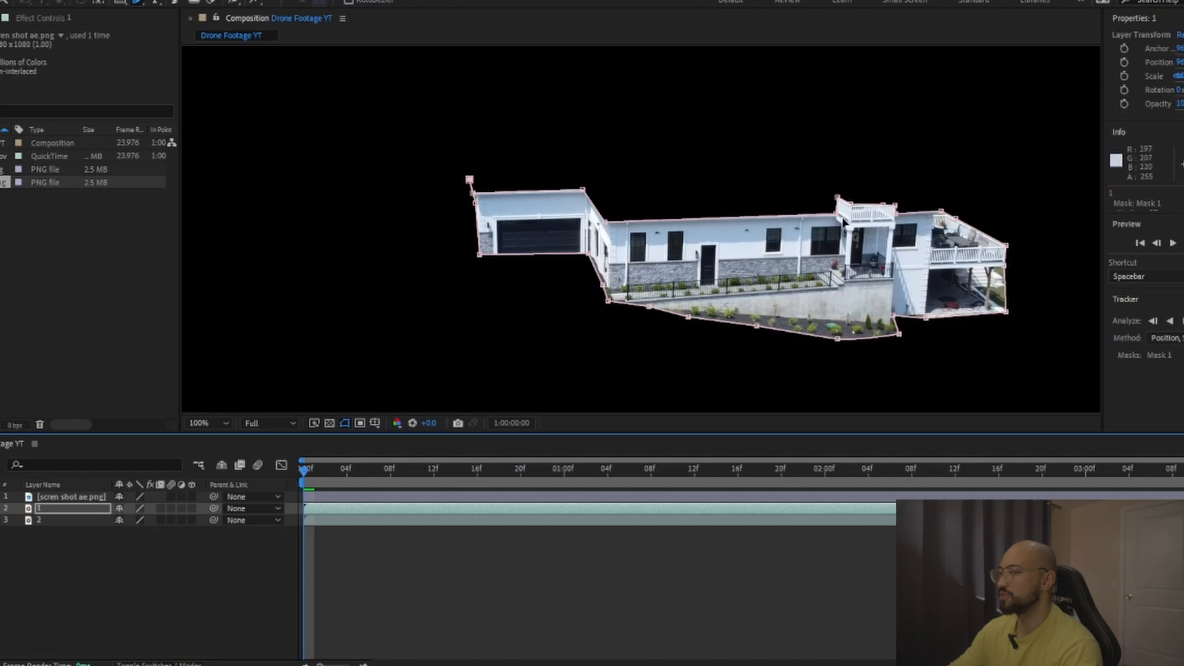
- Draw a closed Pen tool mask on layer 2 around the house's roof and upper storey, down to the eave line
left_click(72, 520)
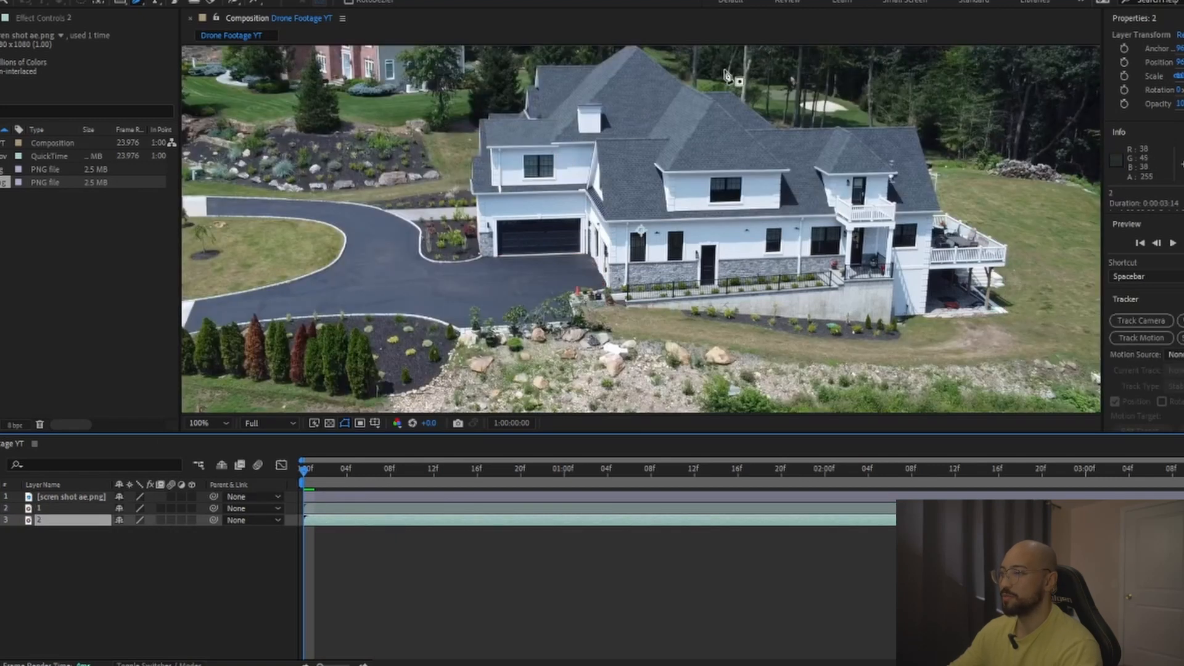
left_click(472, 192)
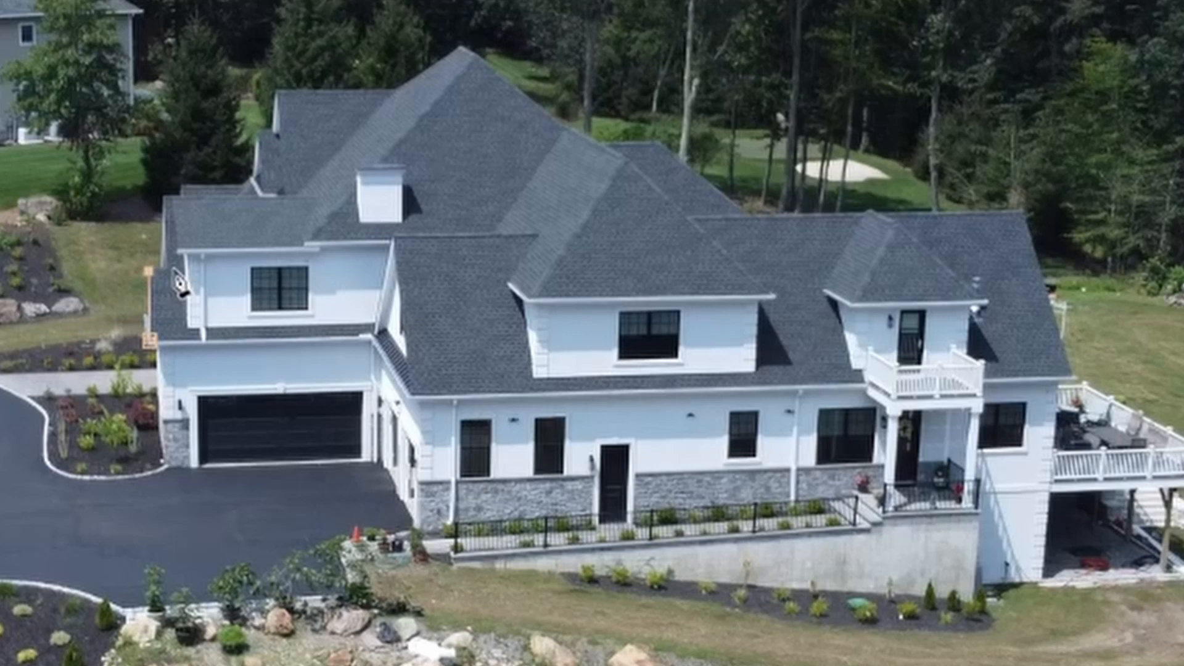
left_click(472, 157)
left_click(479, 154)
left_click(479, 119)
left_click(489, 119)
left_click(519, 113)
left_click(526, 90)
left_click(534, 82)
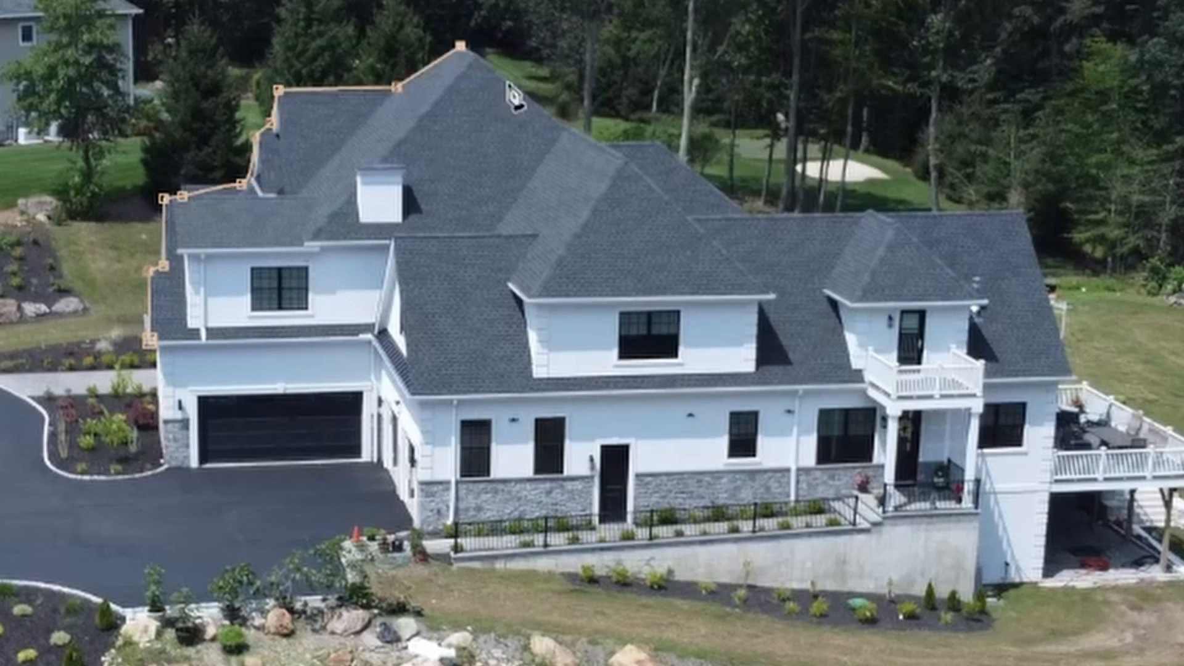
left_click(535, 103)
left_click(590, 141)
left_click(657, 140)
left_click(749, 211)
left_click(1027, 211)
left_click(1072, 373)
left_click(985, 374)
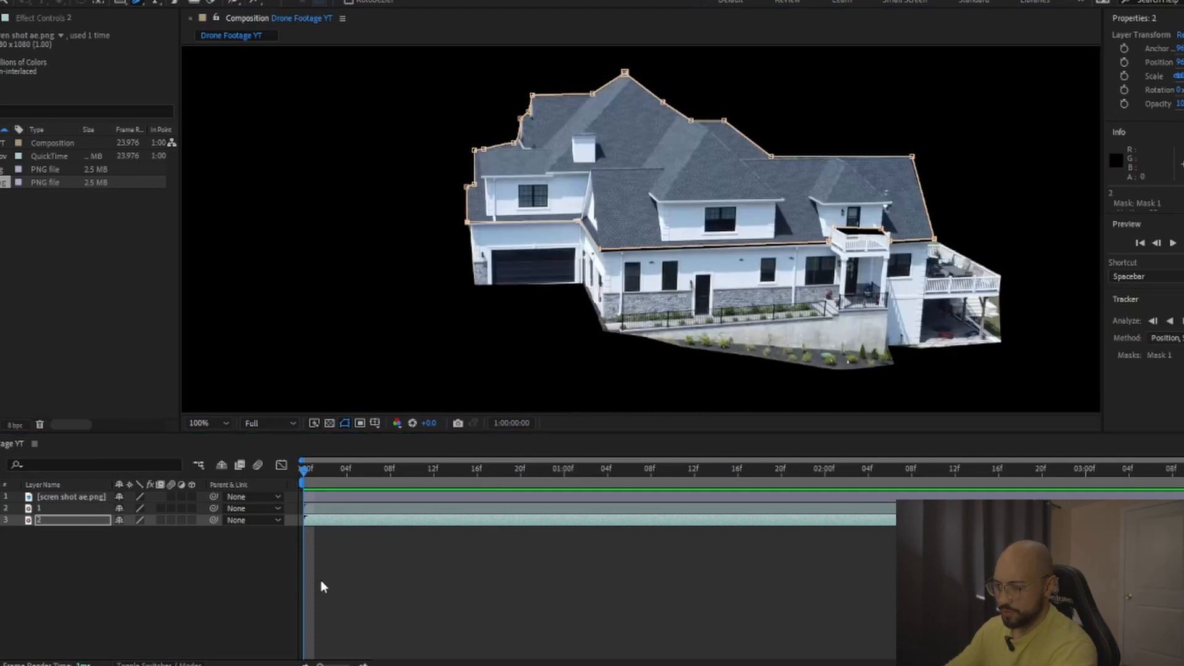
- Duplicate layer 2 and rename the lowest footage layer Bottom
left_click(324, 522)
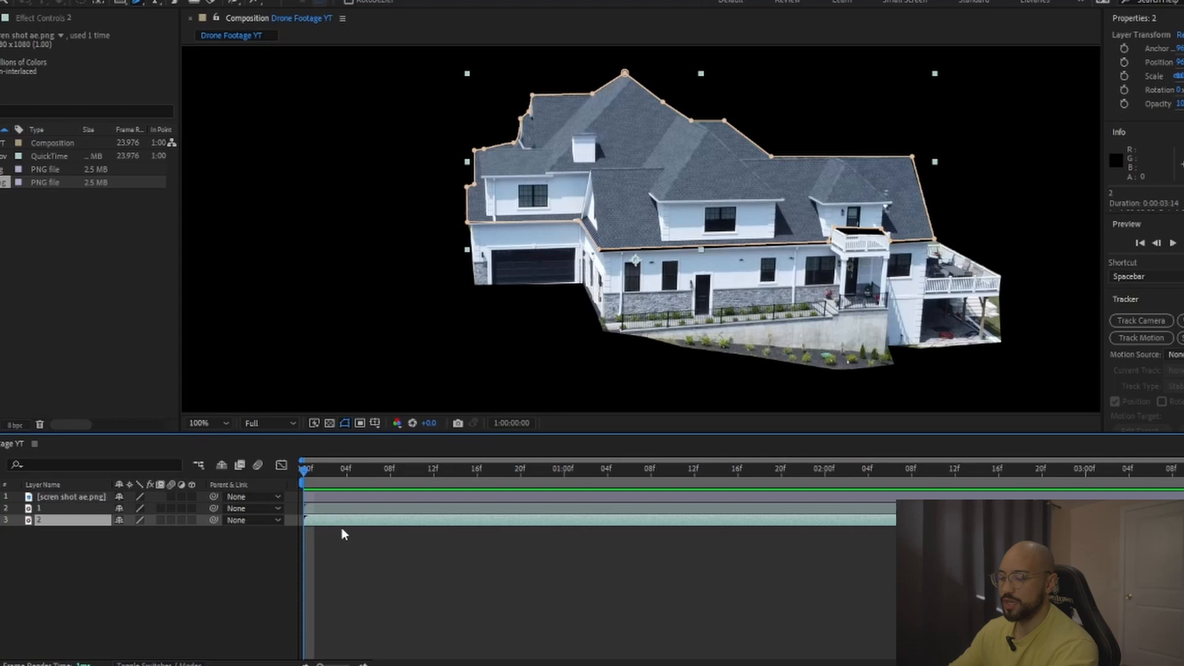
key("ctrl+d")
right_click(77, 530)
left_click(111, 493)
type("Bottom")
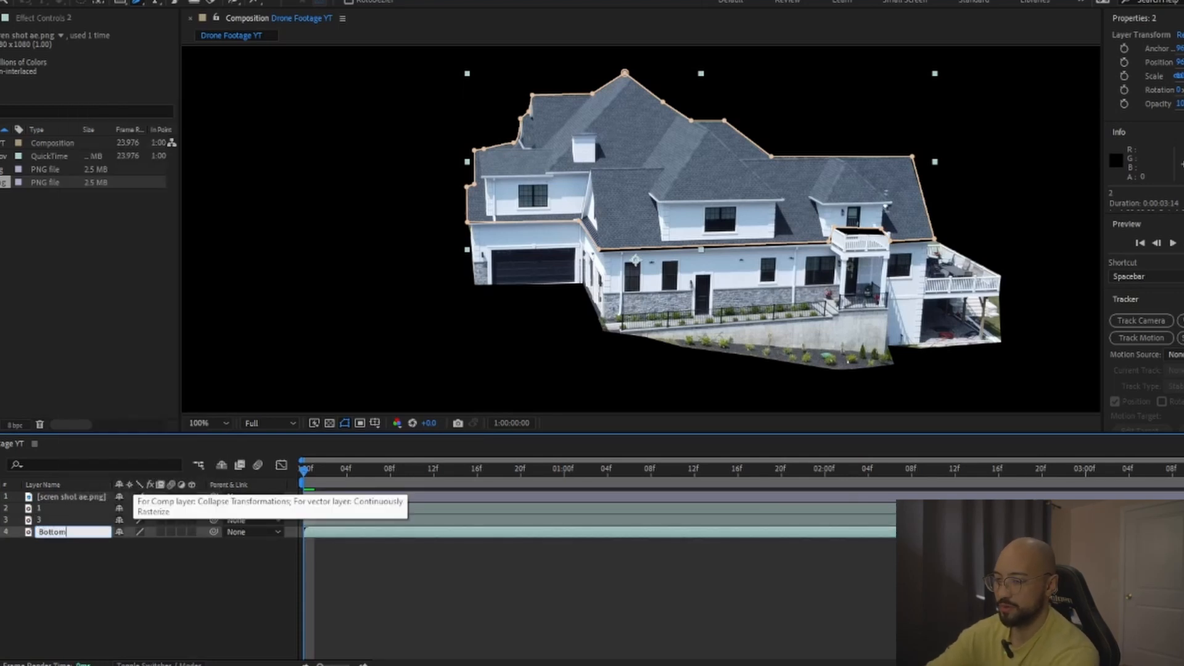
key("Return")
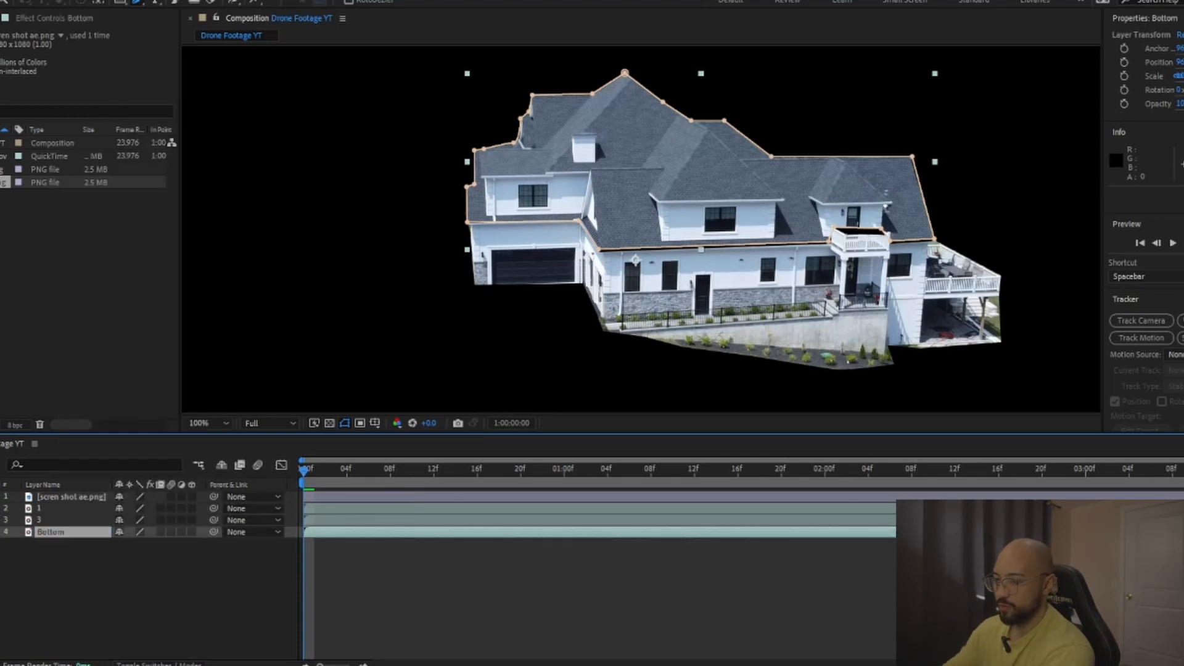
- Delete Mask 1 from the Bottom layer so the full drone footage is unmasked
key("m")
left_click(42, 544)
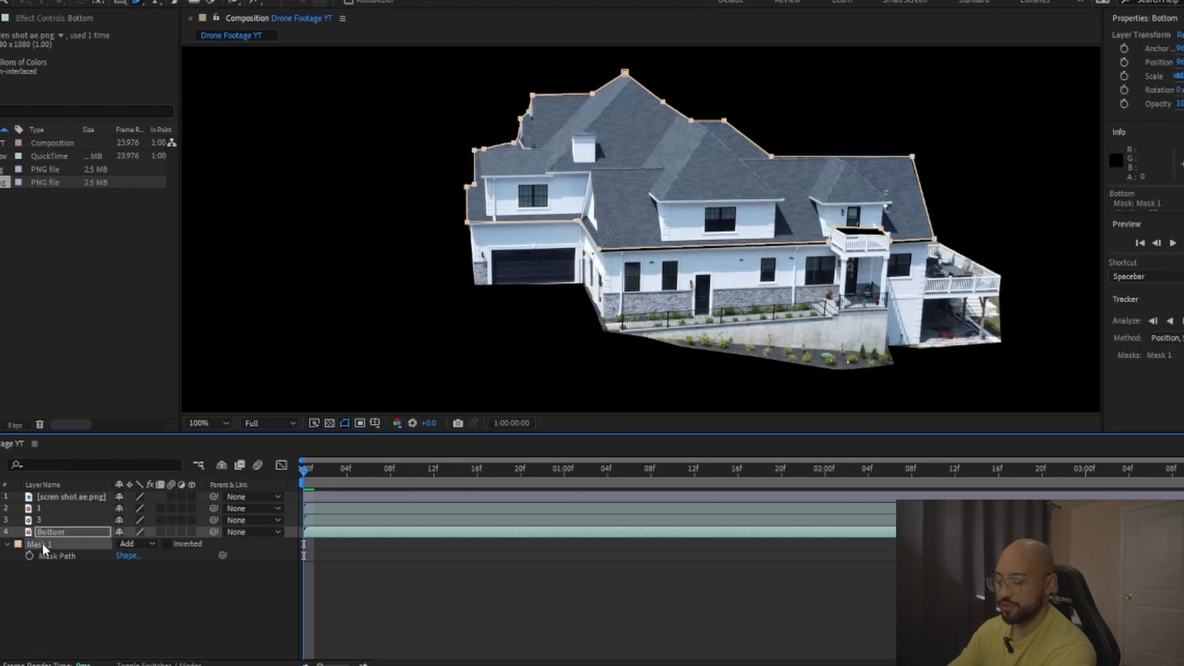
key("Delete")
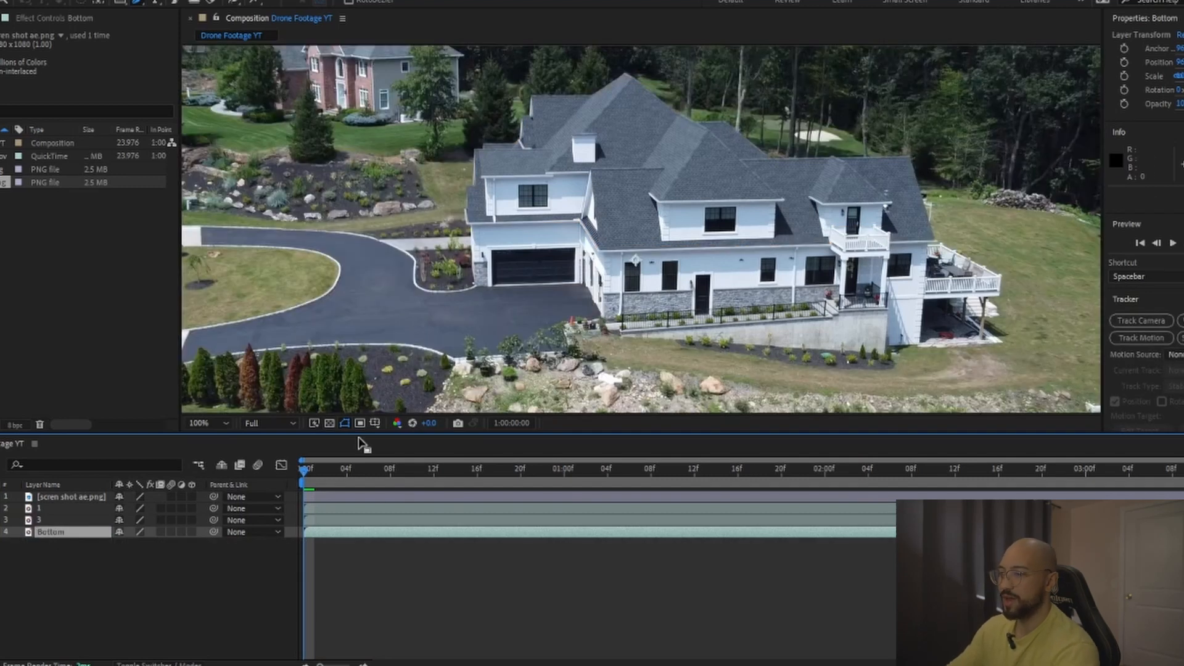
scroll(786, 235, "down", 1)
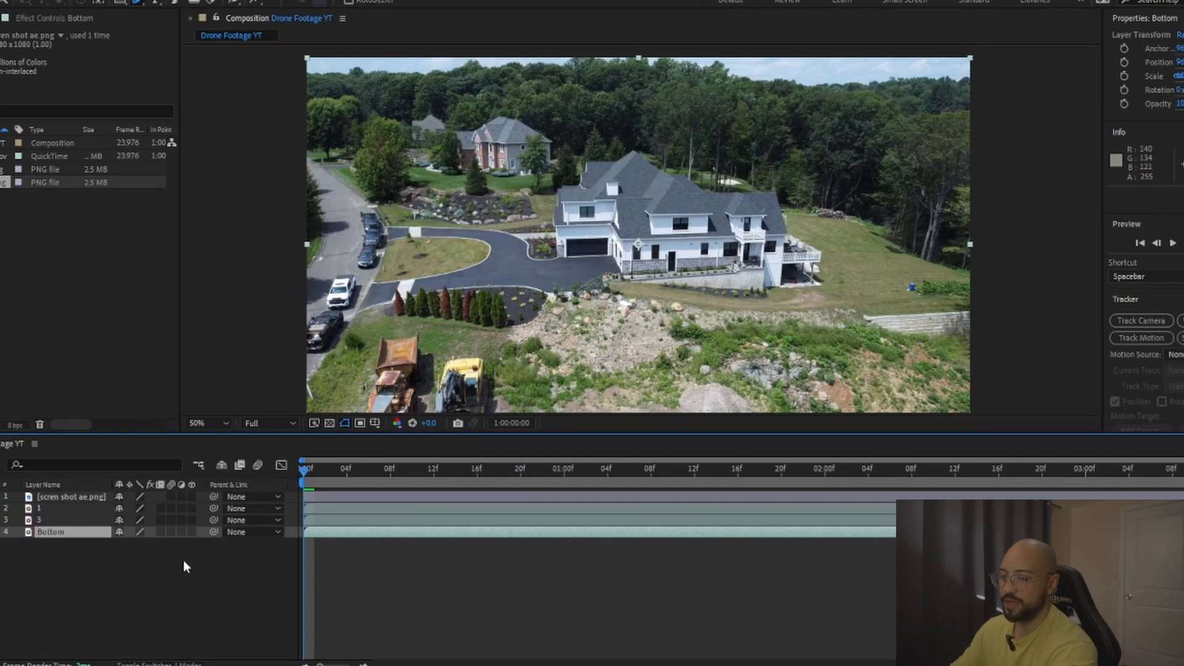
- Duplicate the Bottom layer and rename the lowest copy Top
key("ctrl+d")
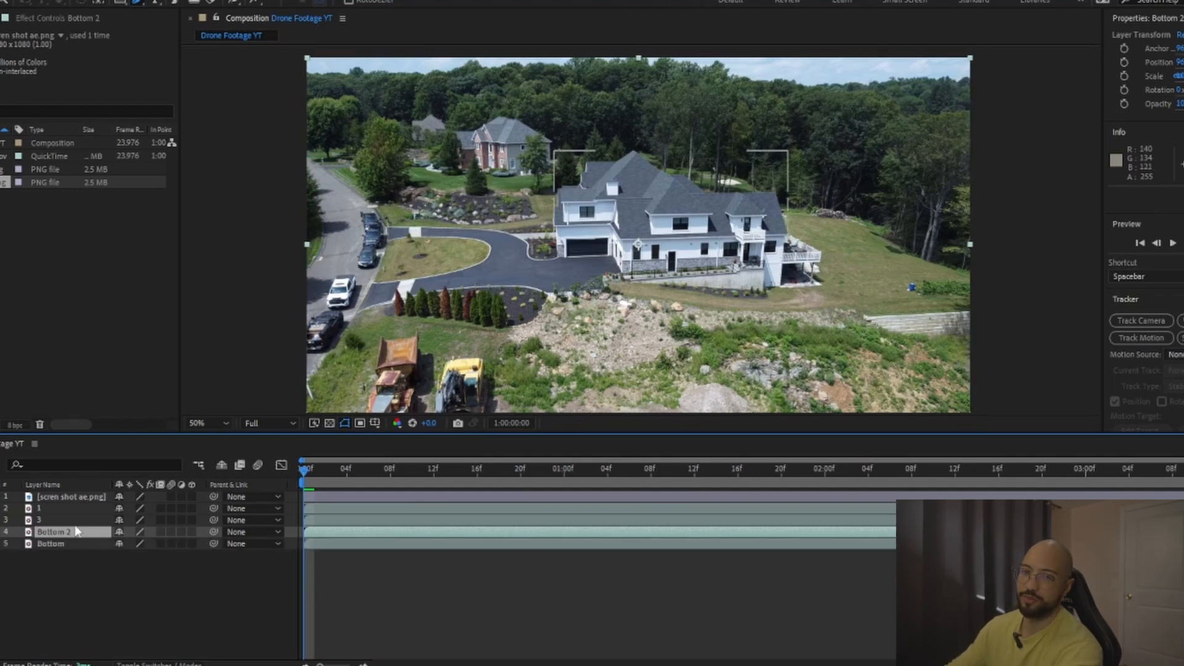
left_click(372, 545)
right_click(46, 549)
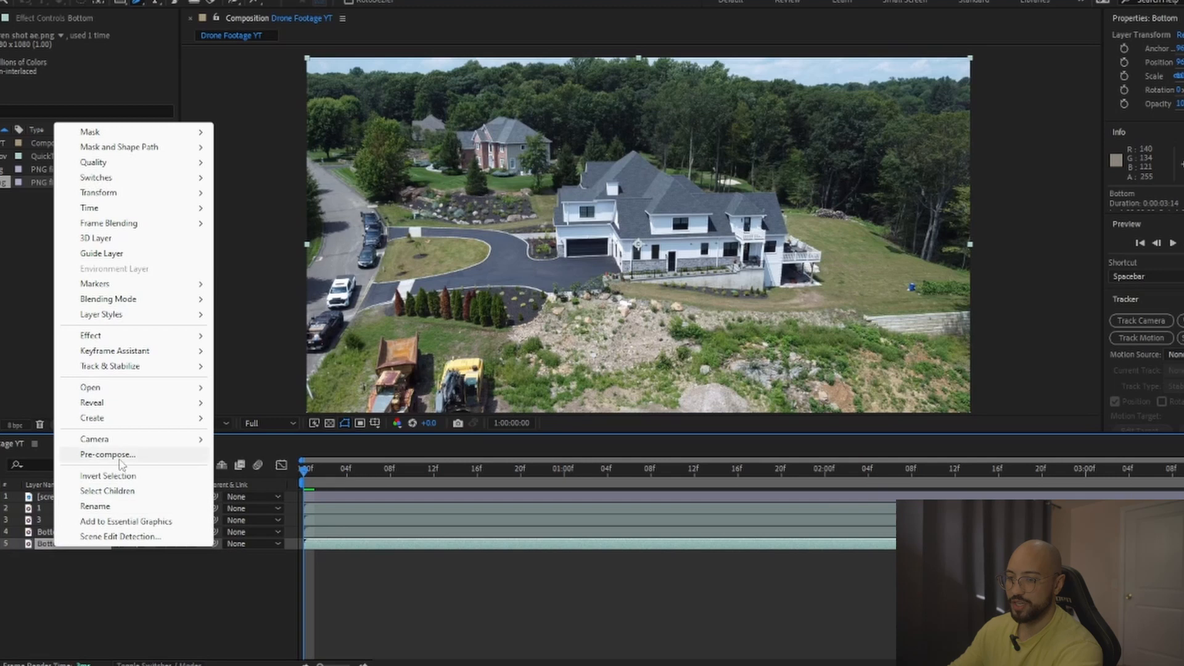
left_click(109, 508)
type("Top")
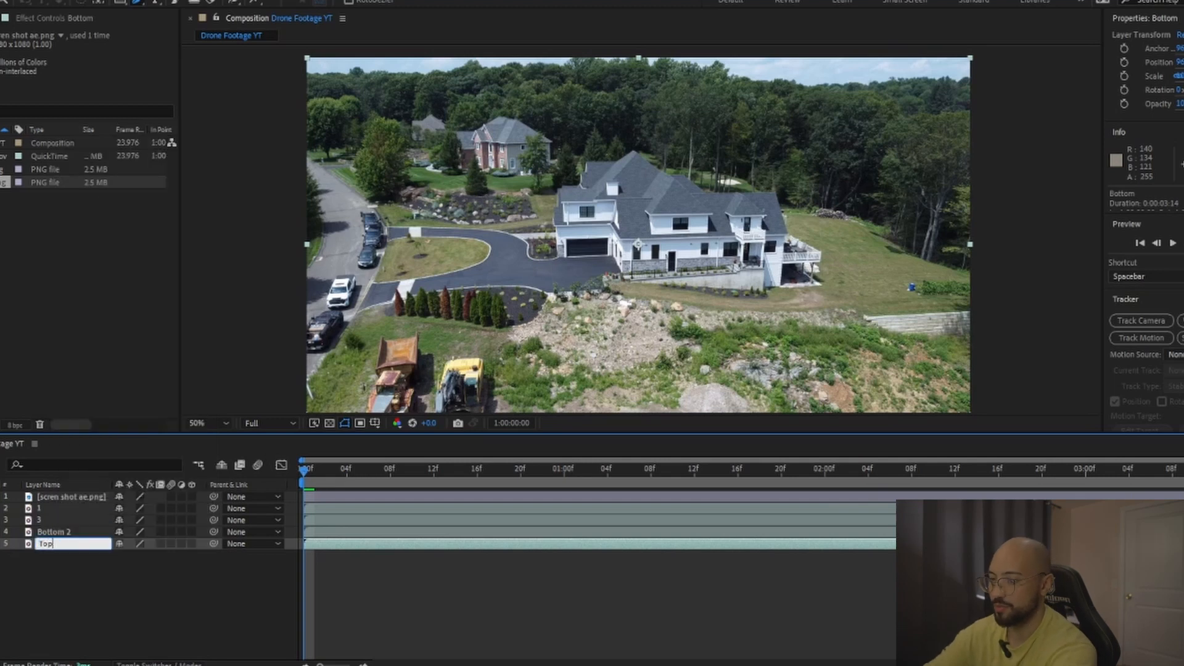
key("Return")
- Move the Top layer above layer 1, directly beneath the empty-lot image layer
left_click_drag(56, 547, 55, 506)
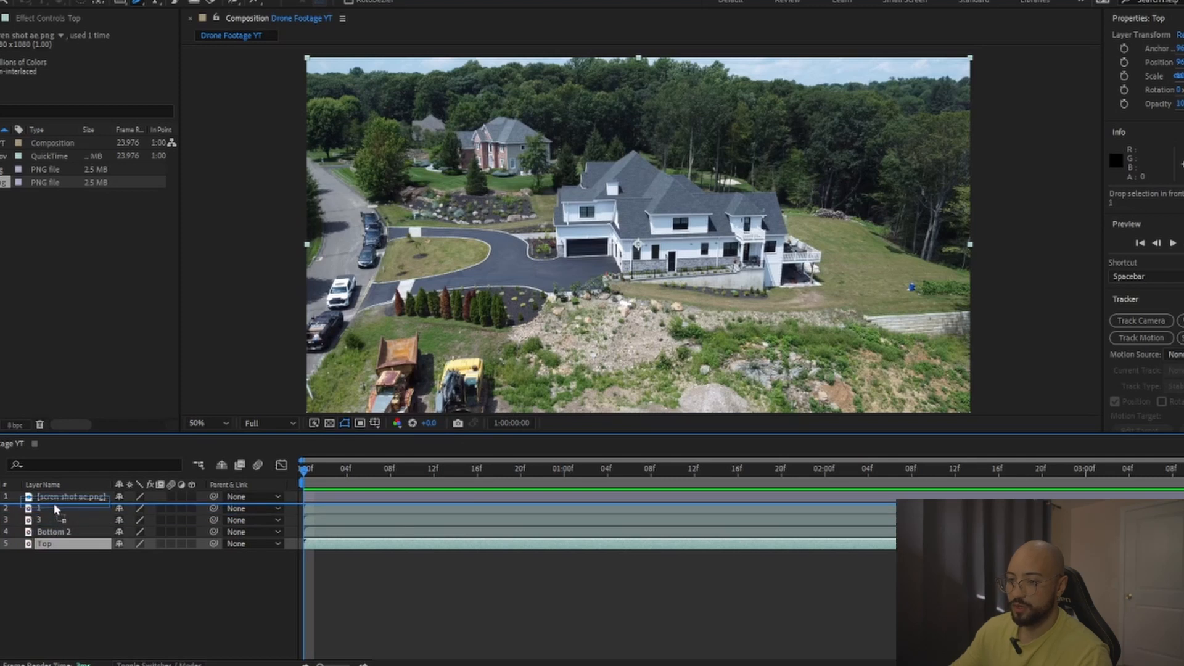
left_click_drag(53, 504, 54, 505)
- Begin a Pen tool mask on the Top layer, tracing the house's base from the garage along the planting bed to the side deck
key("slash")
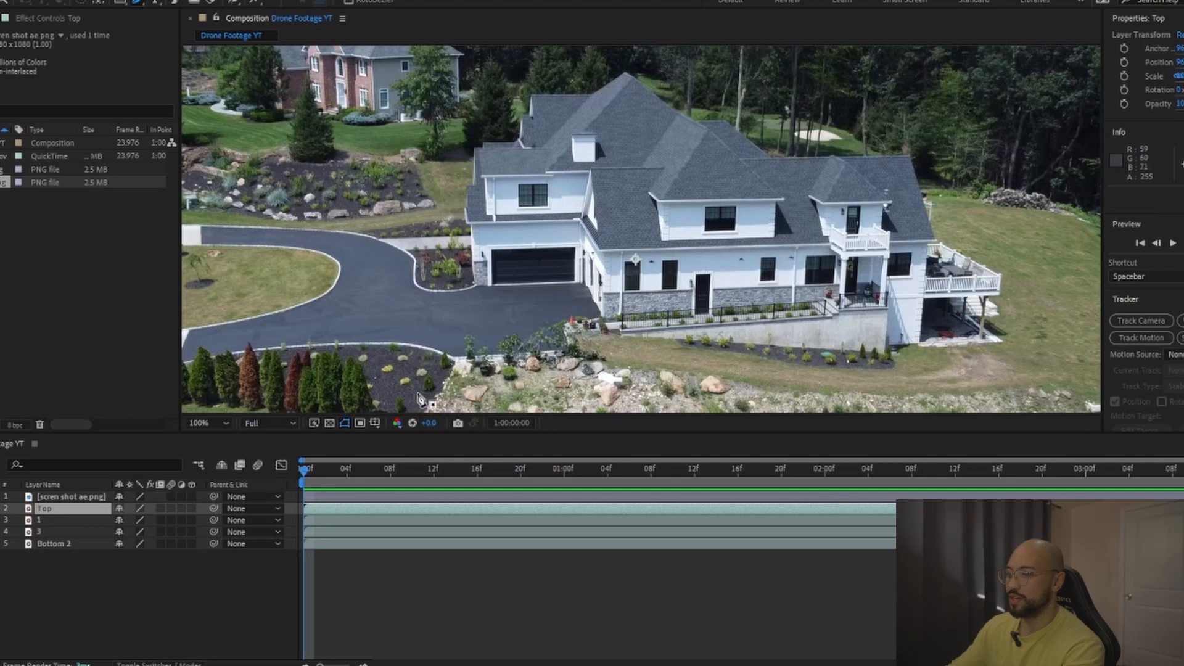
left_click(471, 266)
left_click(478, 285)
left_click(579, 283)
left_click(604, 317)
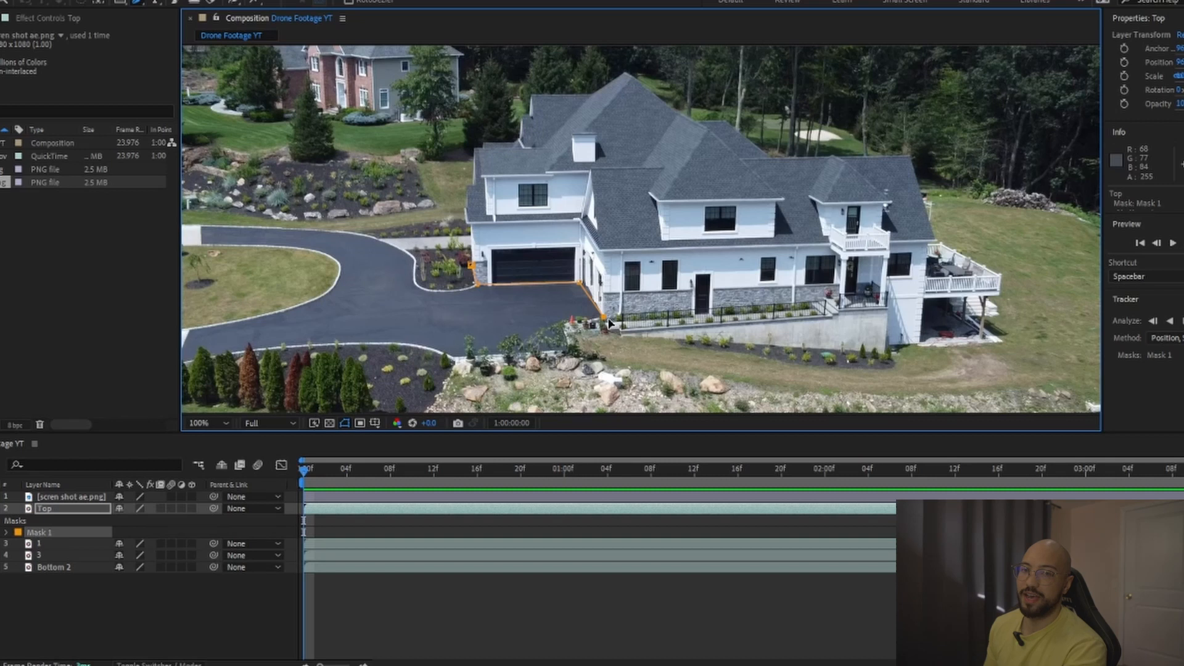
left_click(621, 335)
left_click(689, 347)
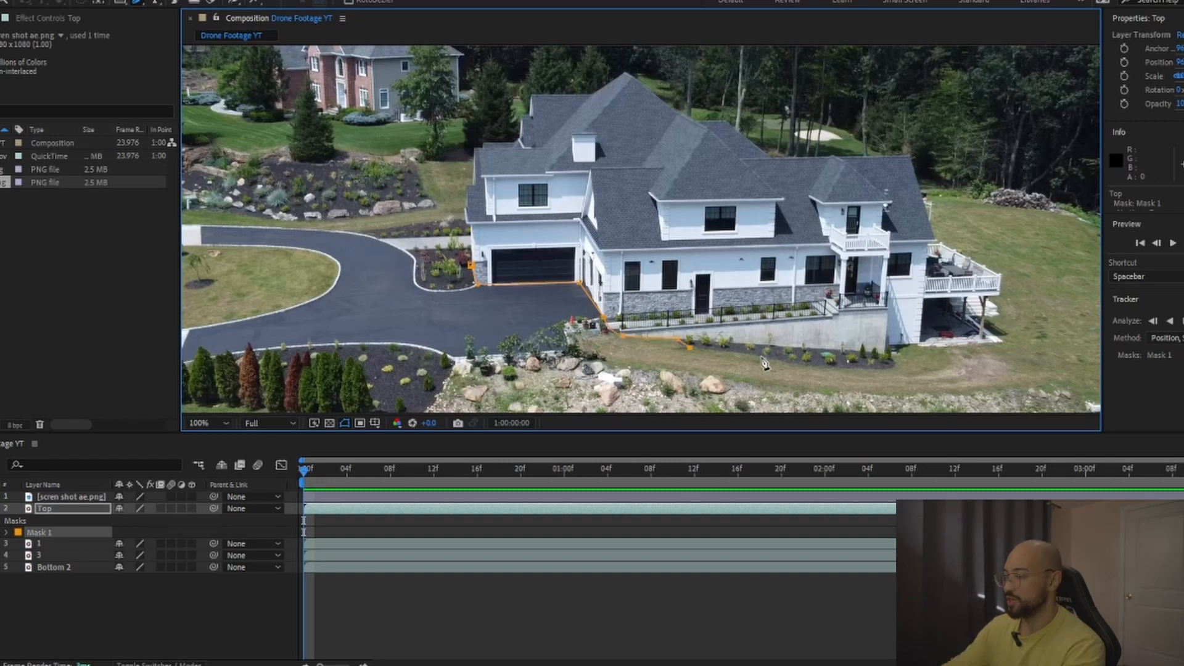
left_click(764, 357)
left_click(814, 371)
left_click(864, 373)
left_click(890, 375)
left_click(903, 368)
left_click(898, 356)
scroll(910, 343, "down", 1)
left_click(777, 285)
left_click(822, 285)
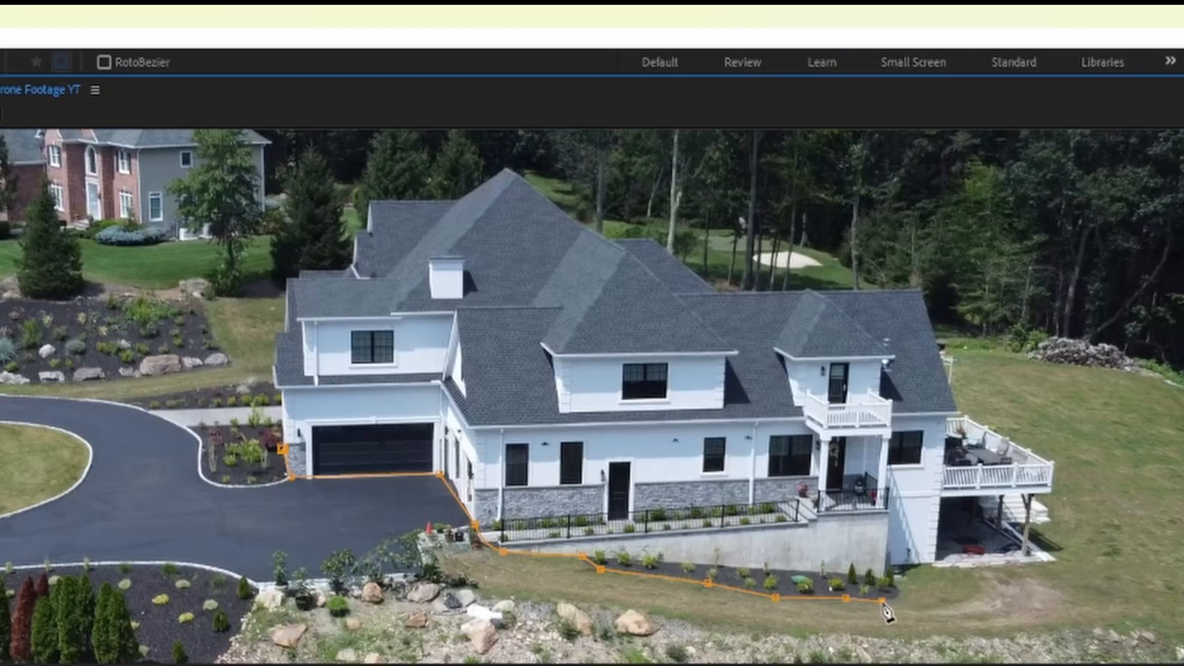
left_click(1067, 417)
- Close the Top layer's mask around the foreground, running it outside the frame's right, lower and left edges back to the garage
scroll(1047, 490, "down", 1)
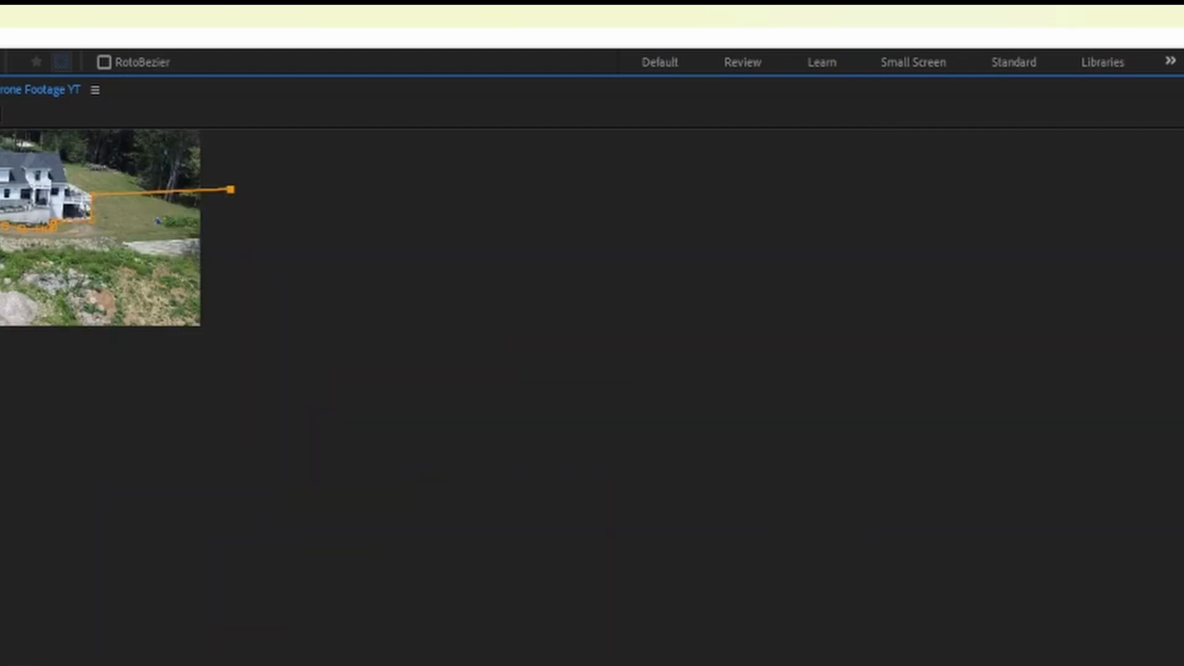
left_click_drag(308, 277, 710, 477)
left_click(633, 545)
left_click(105, 540)
left_click(103, 405)
scroll(105, 405, "up", 1)
left_click(918, 369)
scroll(919, 369, "down", 1)
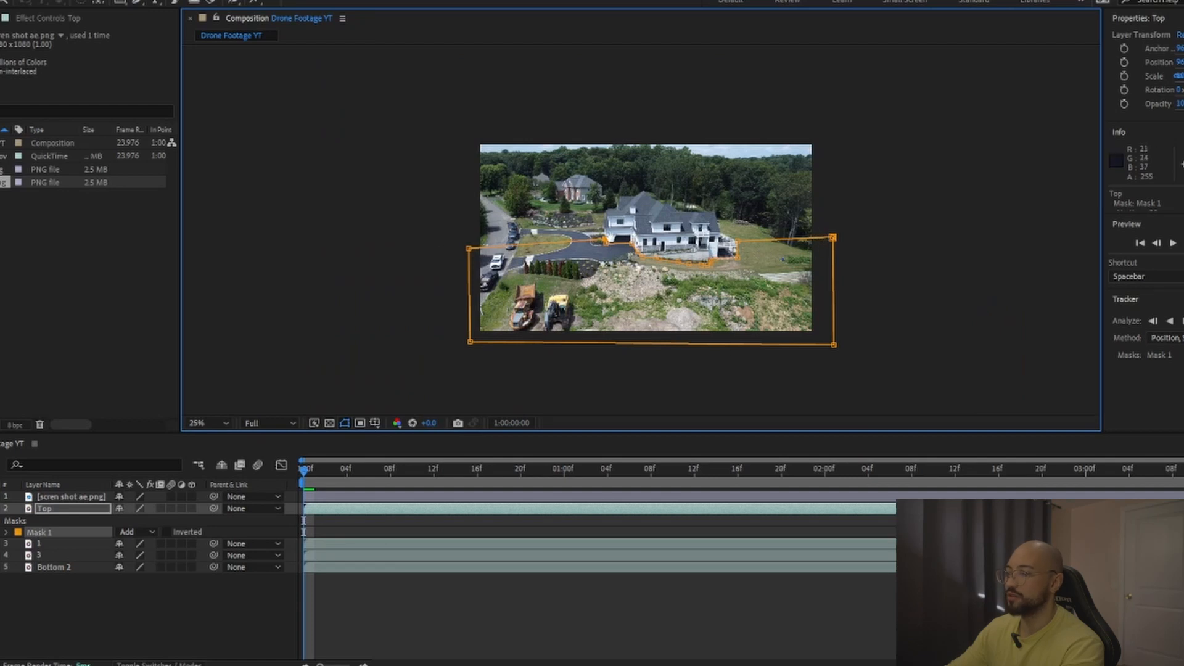
scroll(678, 268, "up", 1)
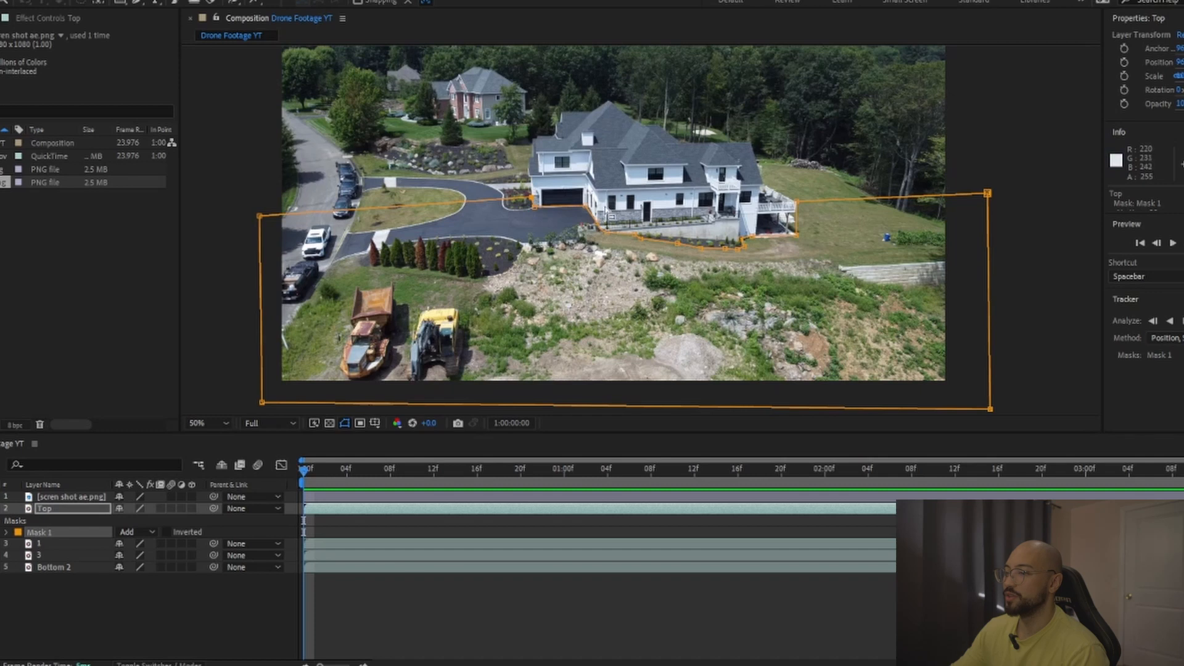
key("u")
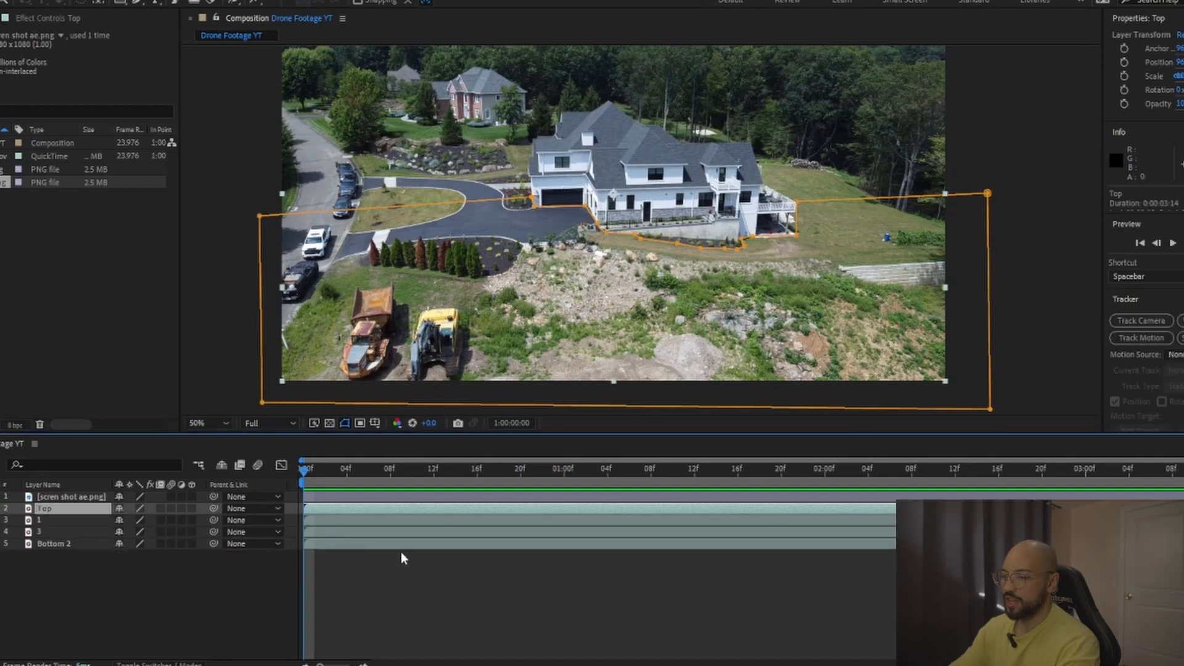
- Keyframe layer 1's Position at 960, 540 on frame 11 and at 960, 750 on frame 7 so the lower storey rises
left_click(341, 528)
left_click_drag(324, 486, 383, 486)
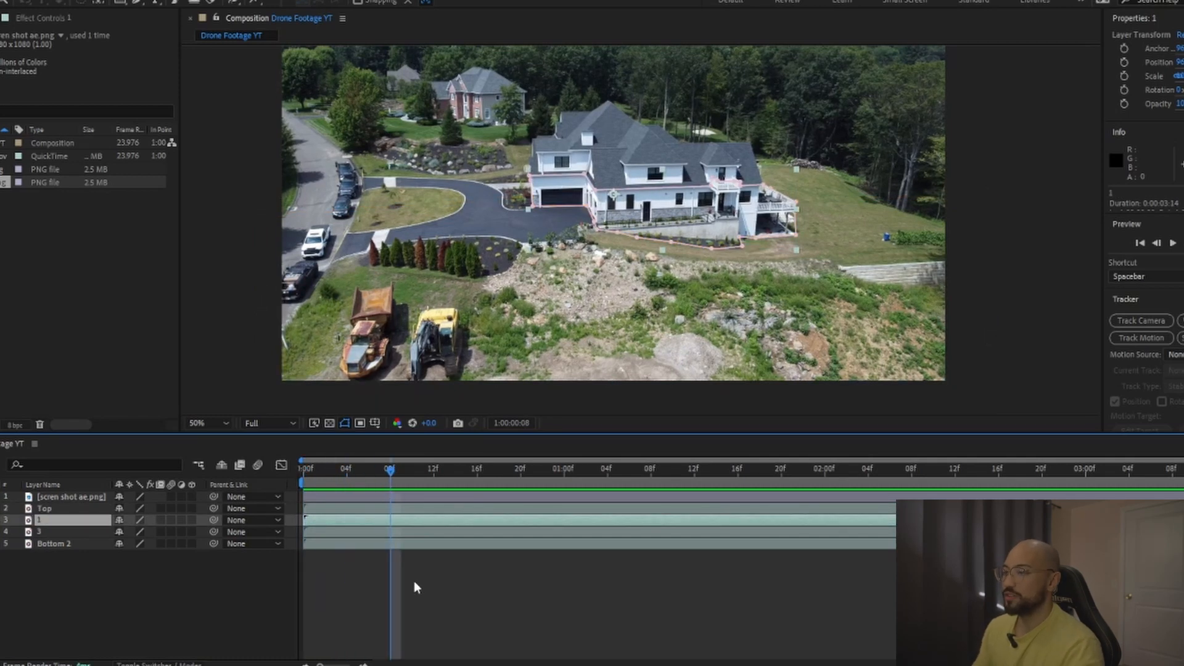
left_click(1, 520)
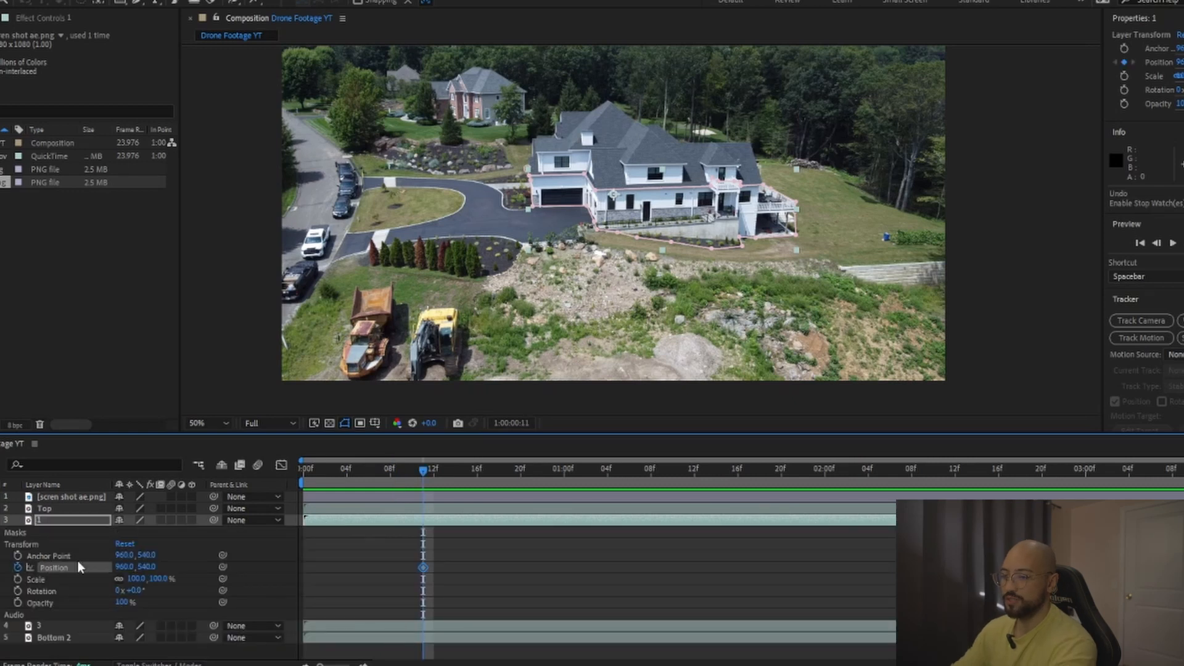
mouse_move(402, 473)
left_mouse_down()
mouse_move(415, 474)
mouse_move(379, 475)
left_mouse_up()
left_click_drag(146, 566, 281, 574)
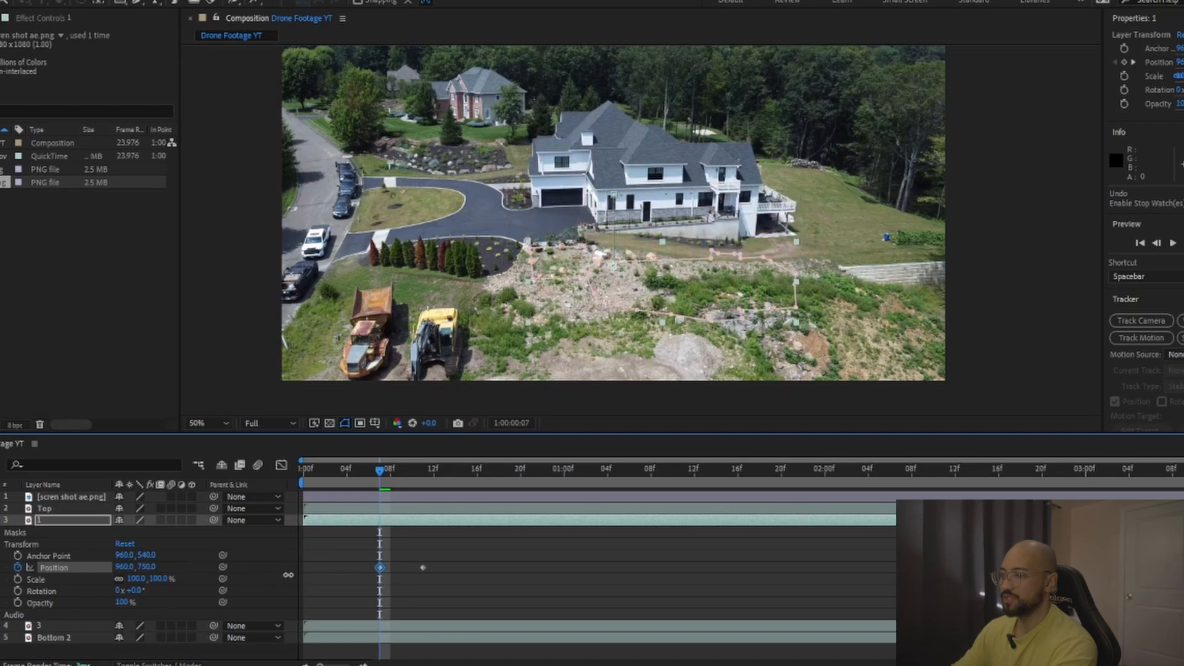
- Move layer 1's ending Position keyframe to frame 13 and preview the lower storey's rise
left_click_drag(422, 568, 444, 567)
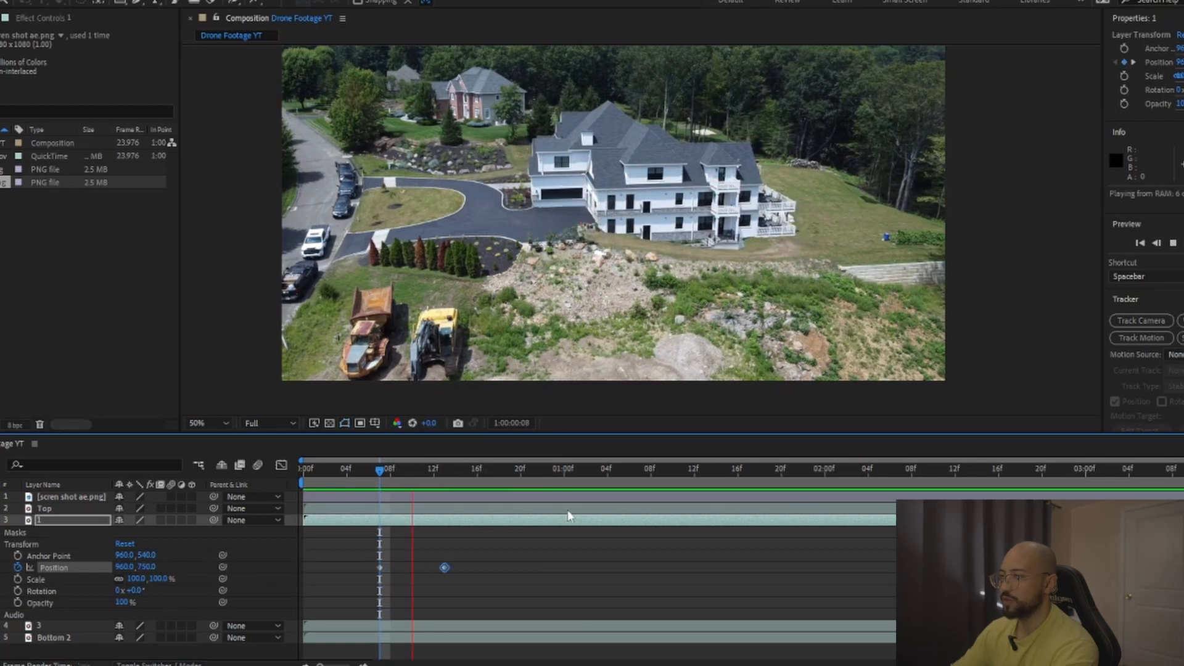
key("space")
key("space")
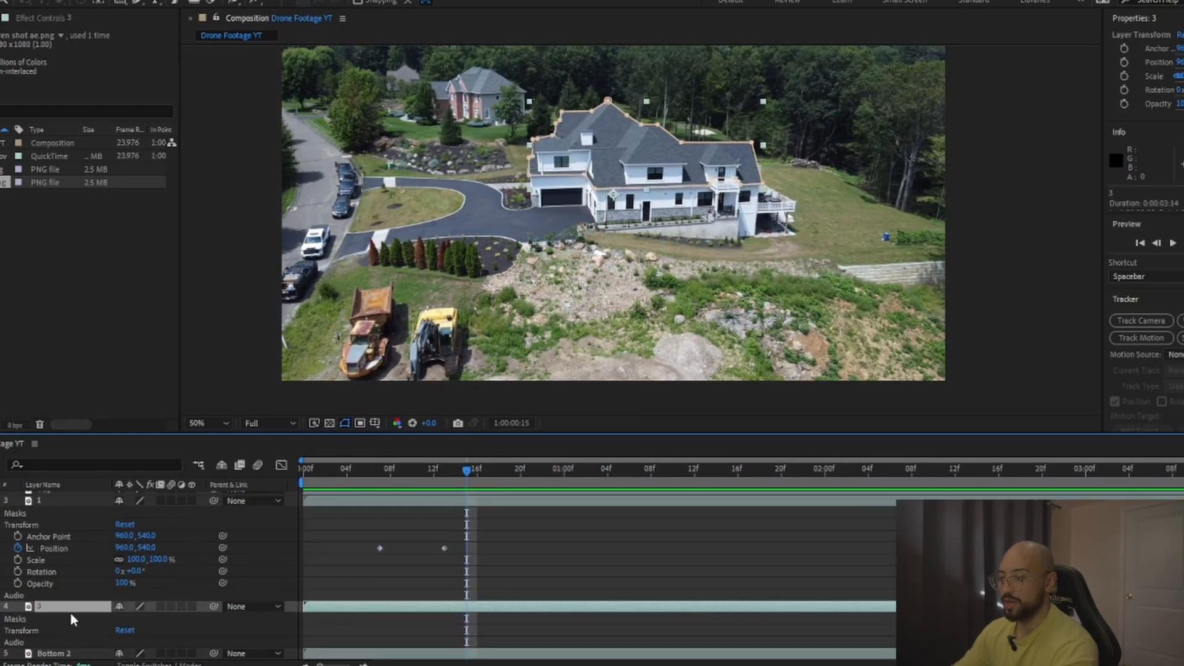
- Keyframe layer 3's Position at 960, 540 on frame 19 and at 960, 996 on frame 15 so the roof rises
left_click(476, 472)
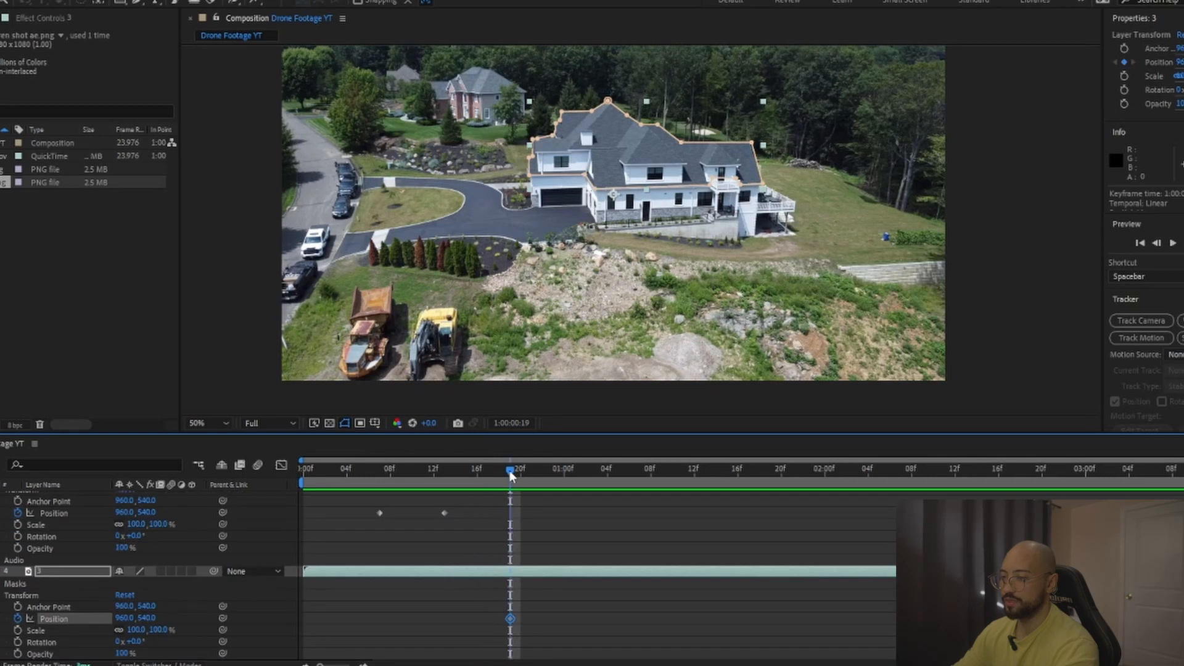
left_click_drag(510, 471, 467, 473)
left_click_drag(146, 618, 316, 618)
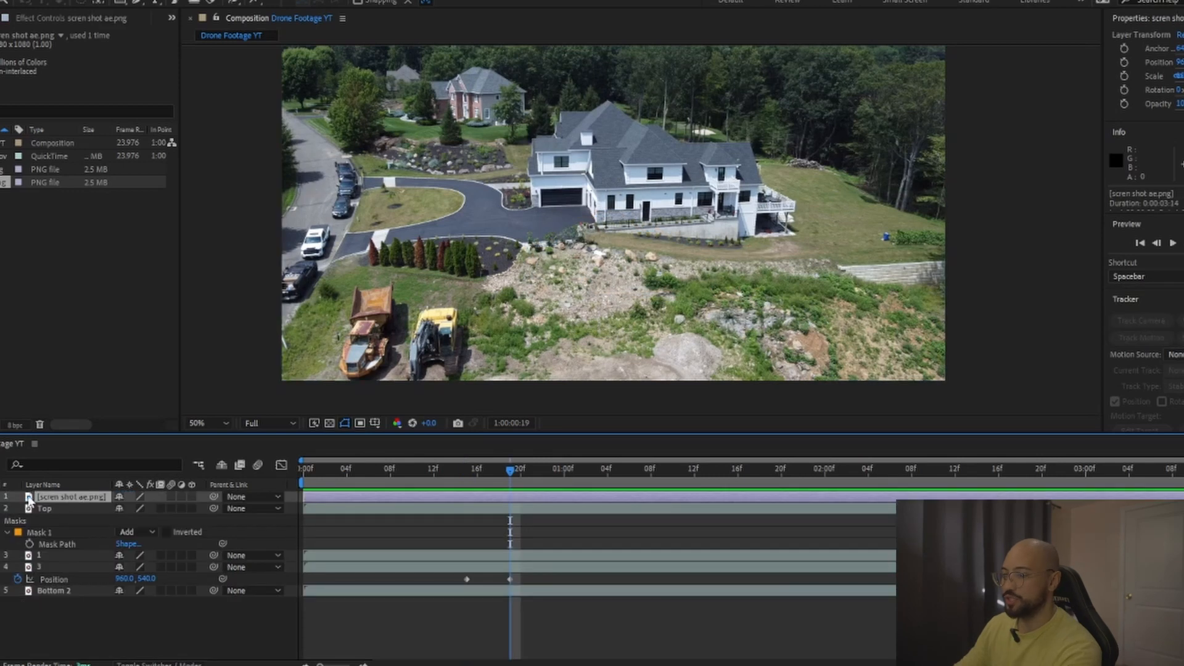
- Move the empty-lot image layer directly below layer 3 and preview the house animation
left_click(53, 497)
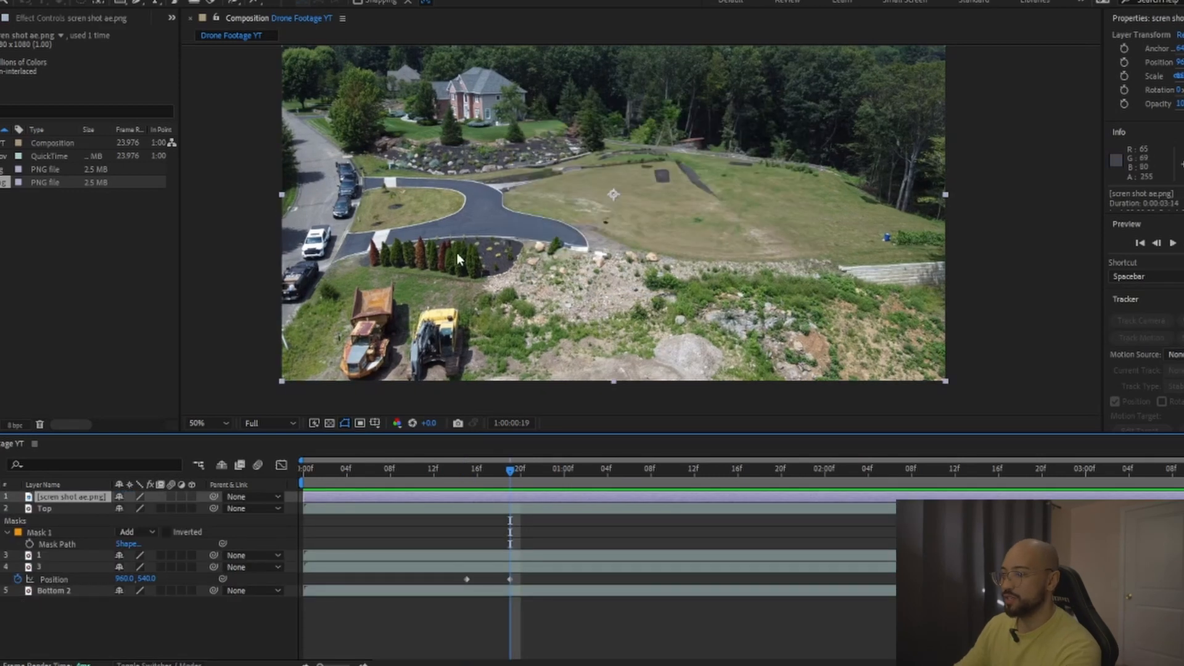
left_click_drag(63, 504, 74, 586)
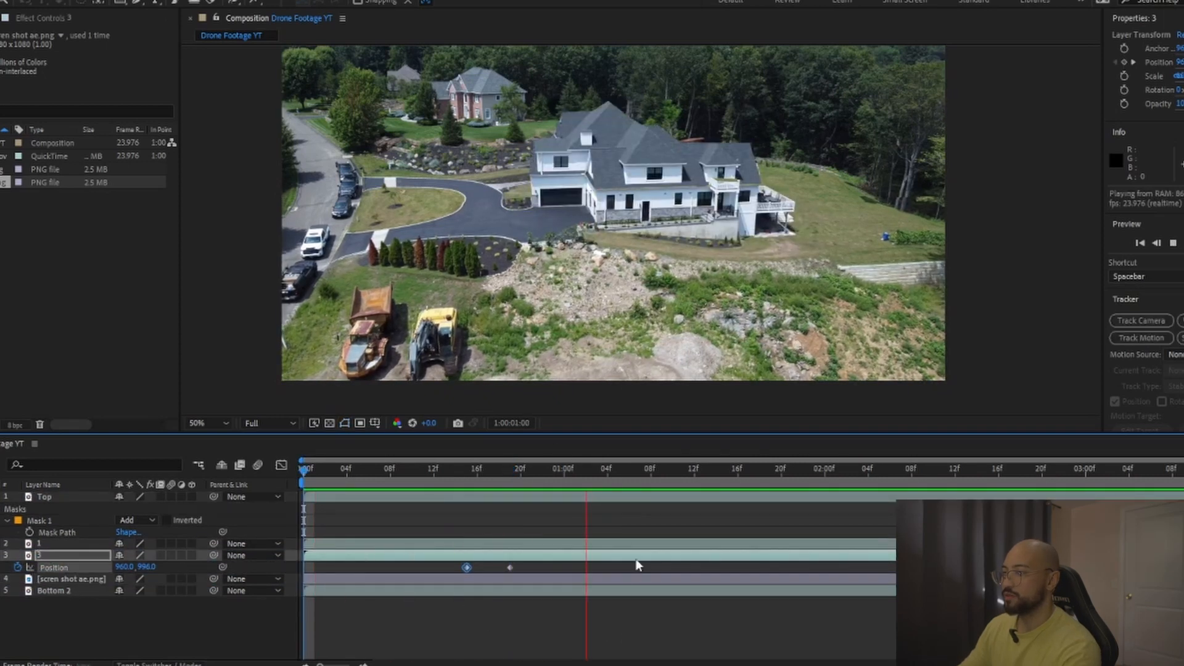
key("space")
key("space")
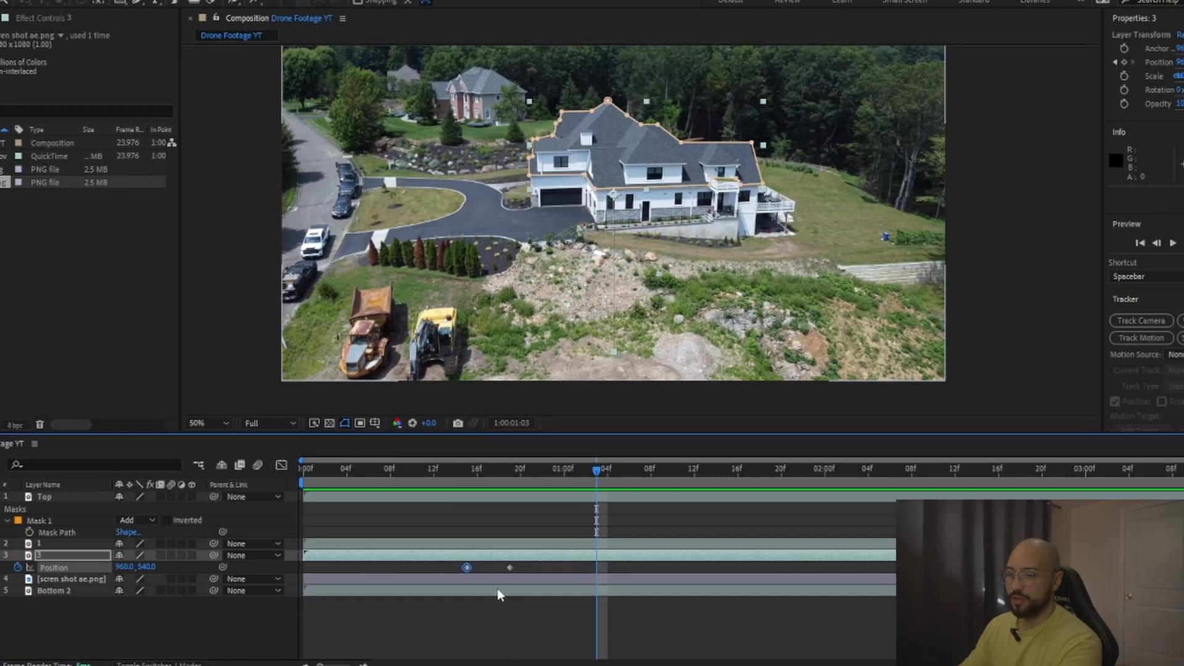
- Pre-compose all five layers as Pre-comp 1, moving all attributes into the new composition
left_click(480, 590)
left_click(485, 578, "ctrl")
left_click(489, 557, "ctrl")
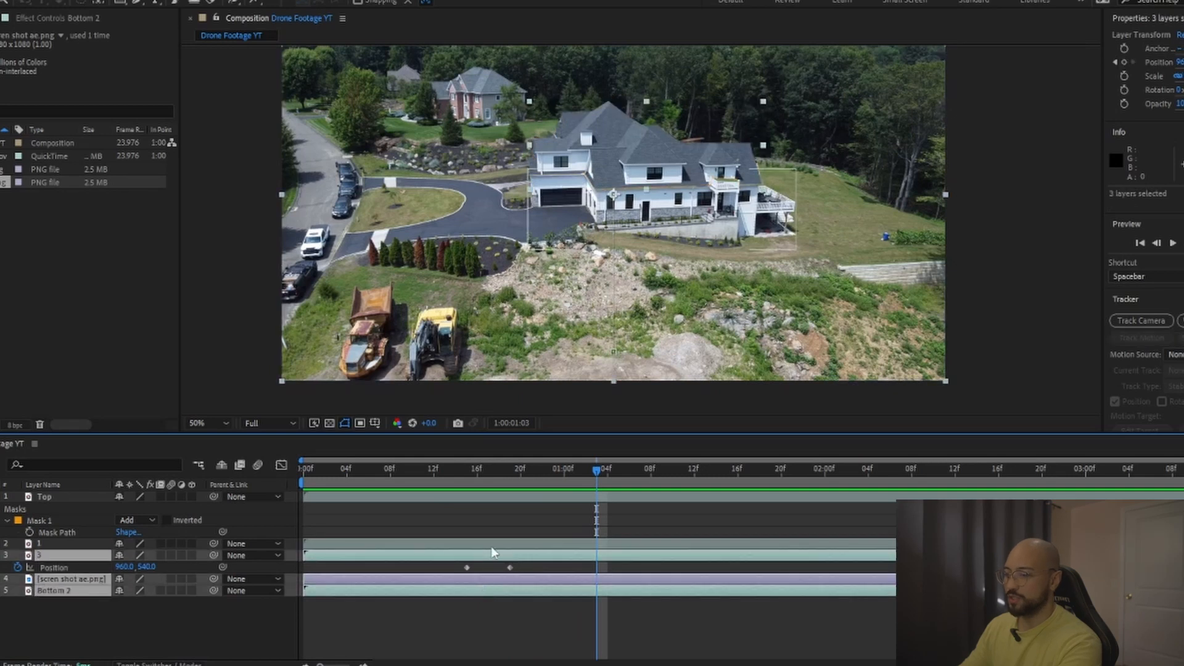
left_click(492, 545, "ctrl")
left_click(501, 496, "ctrl")
right_click(501, 494)
left_click(555, 401)
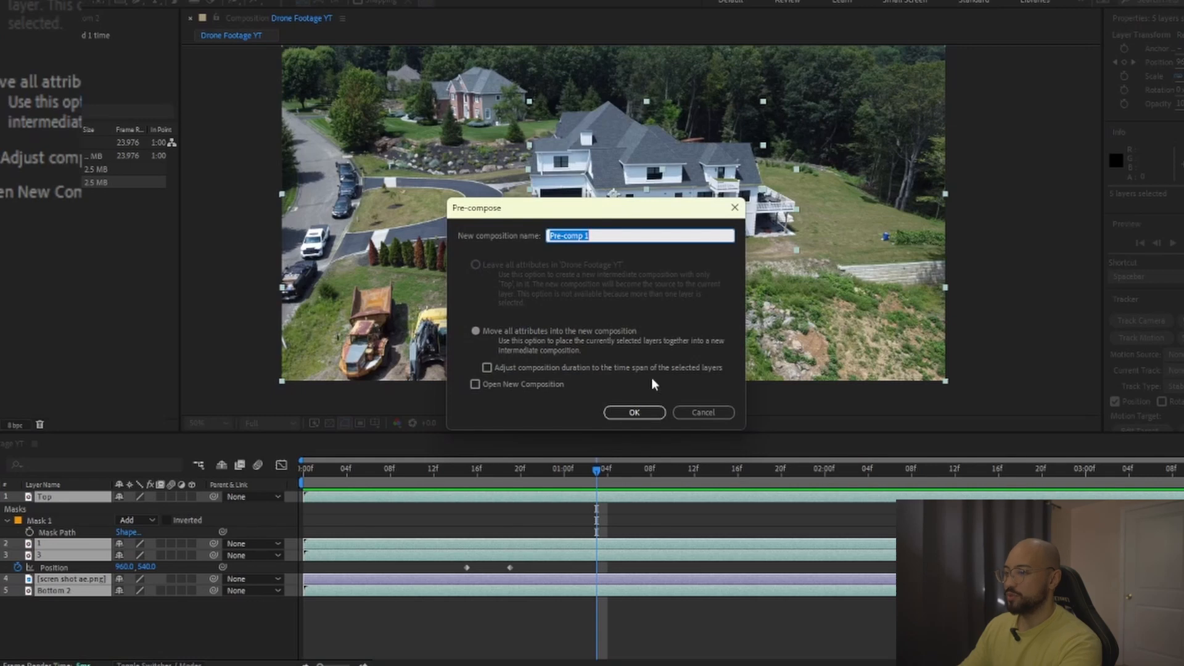
left_click(635, 412)
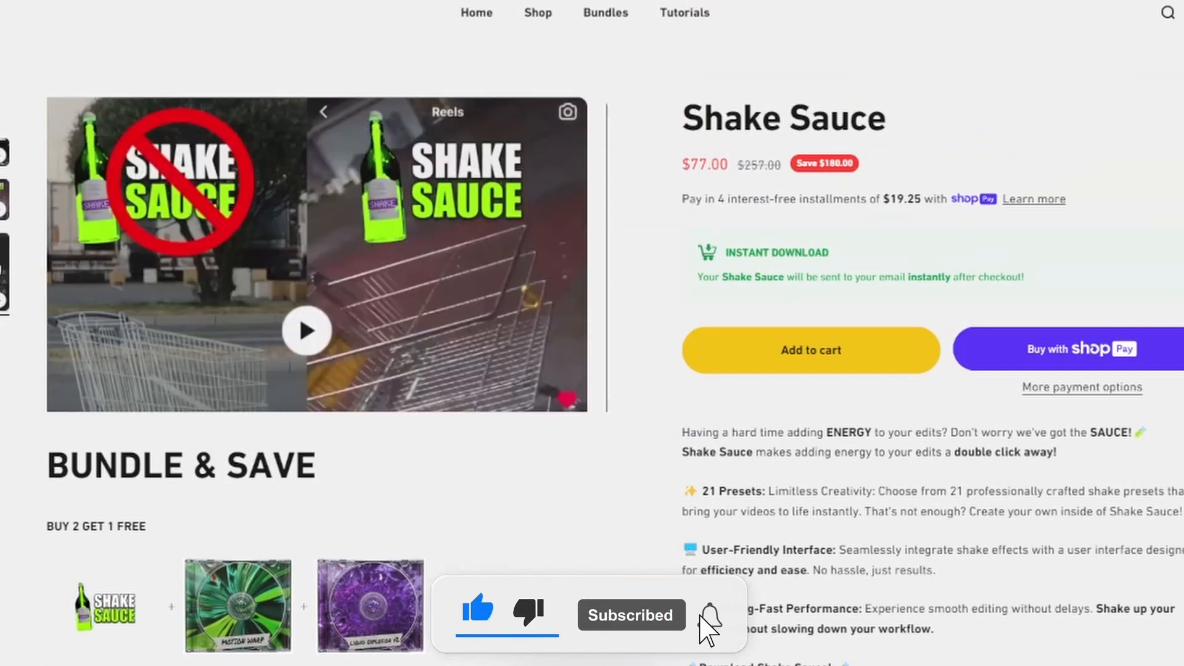
scroll(225, 454, "down", 3)
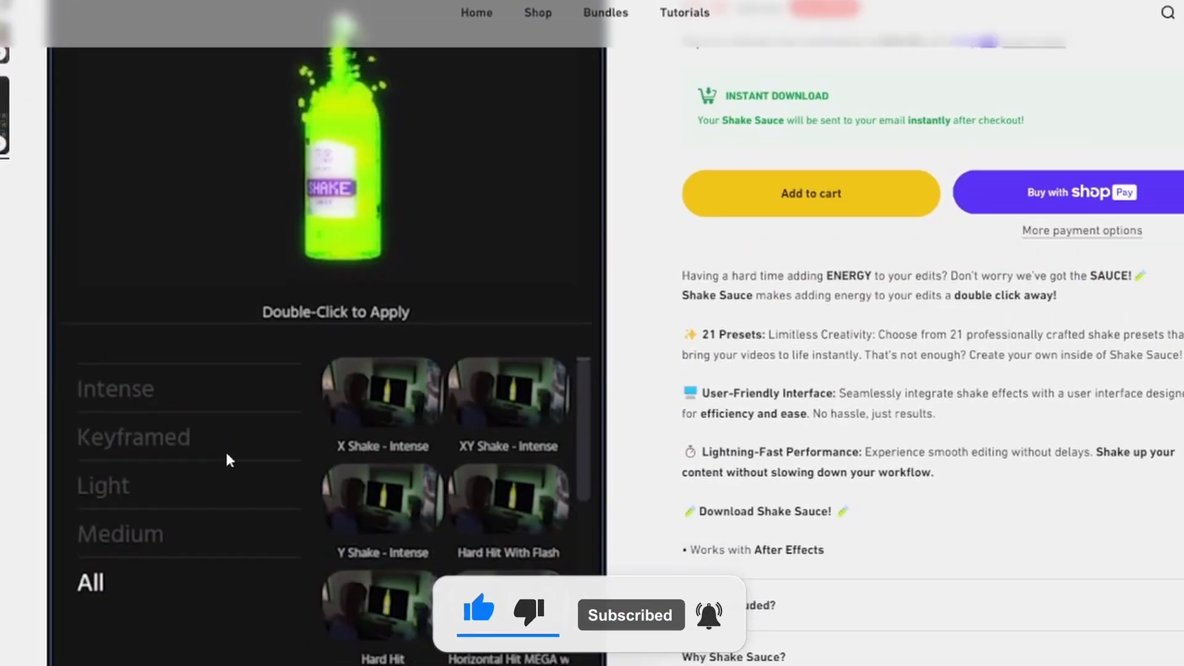
scroll(224, 457, "up", 3)
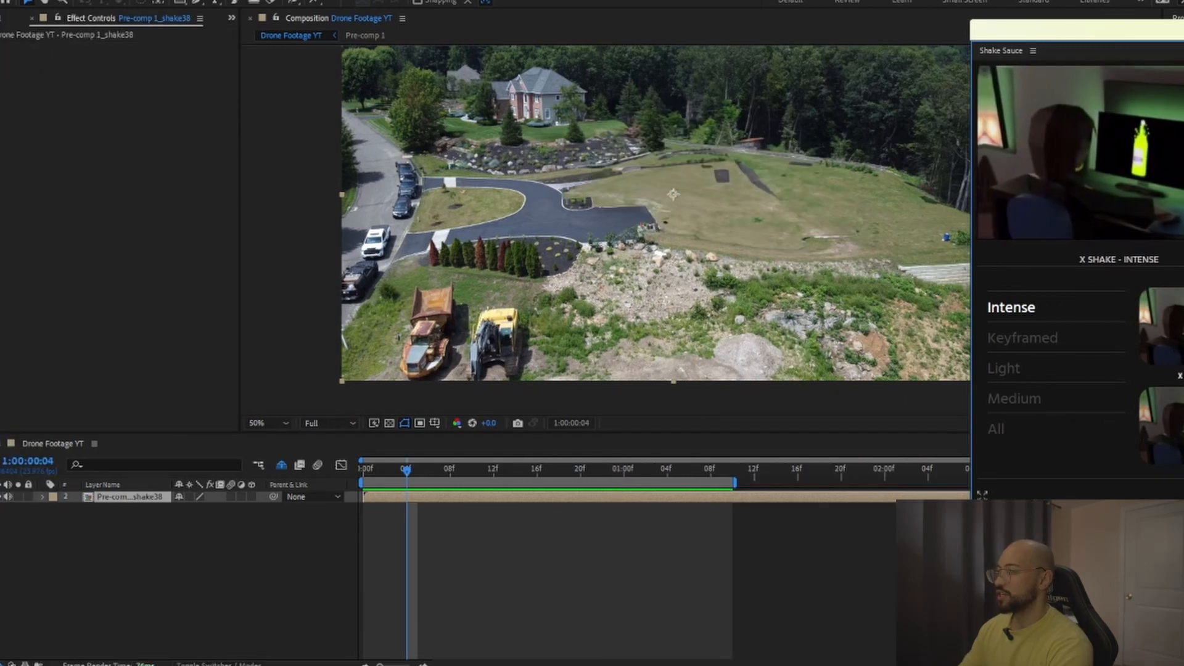
- Apply Shake Sauce's X Shake - Intense preset to the pre-composed layer, return to the first frame and close the preset window
double_click(1161, 325)
left_click(411, 470)
left_click_drag(411, 468, 364, 500)
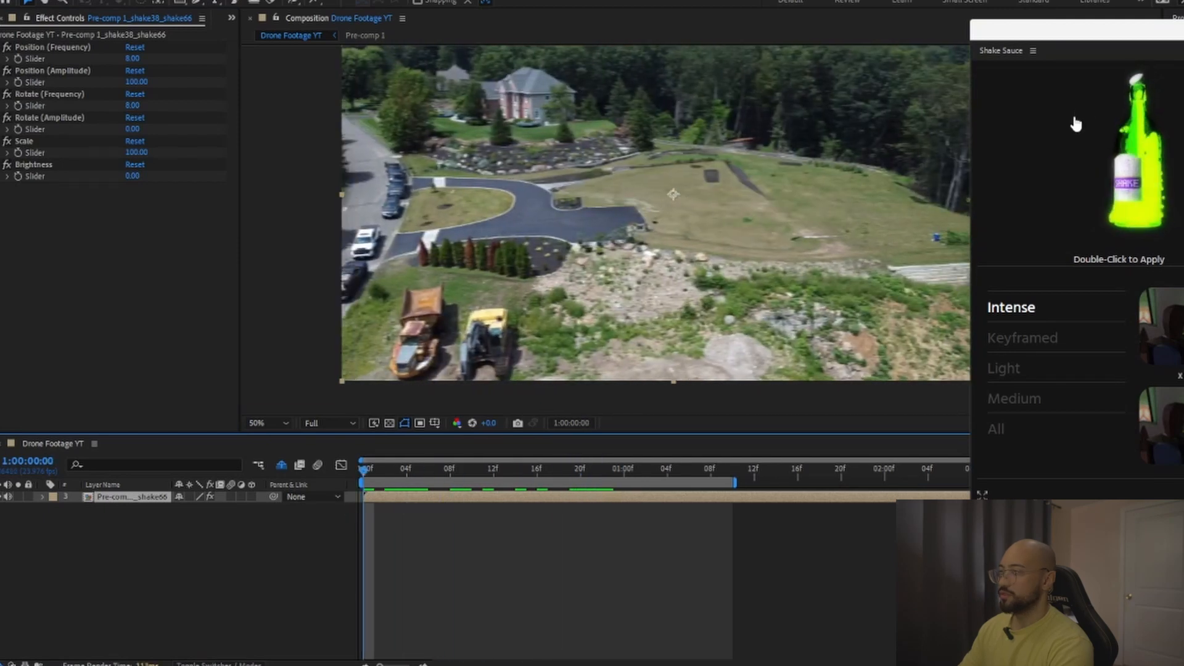
left_click(1178, 29)
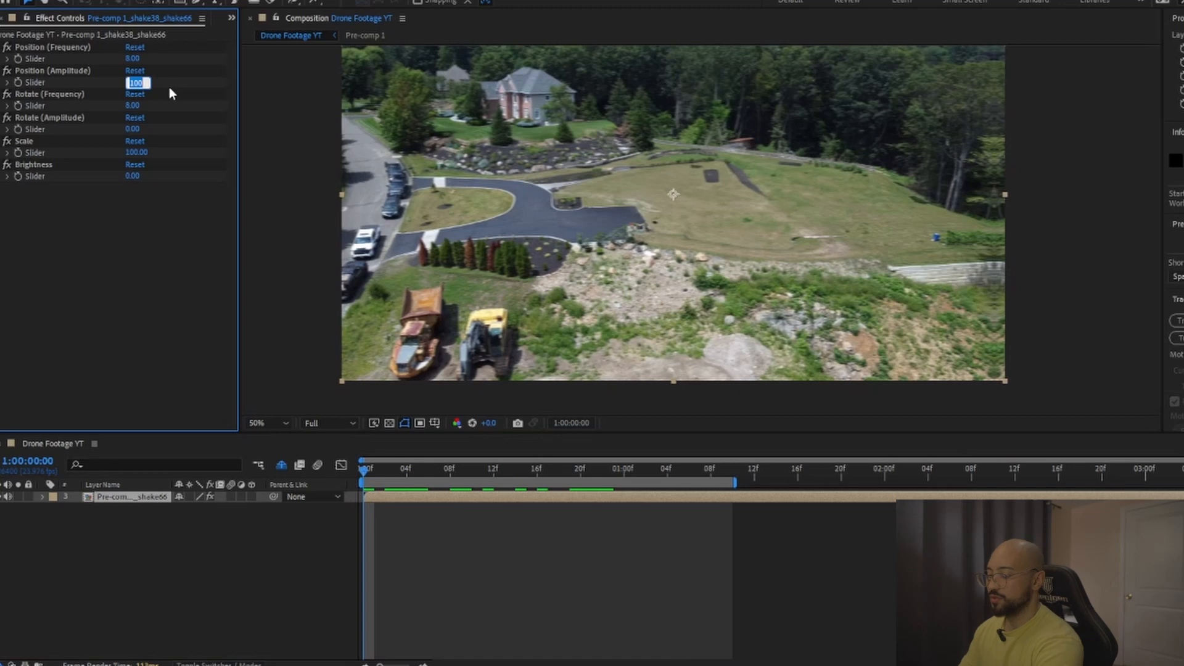
- Keyframe the shake's Position (Amplitude) at 0 on frame 8 and 29 on frame 12
type("0")
key("Return")
left_click_drag(453, 484, 498, 470)
left_click(20, 71)
left_click_drag(133, 81, 158, 84)
- Reveal the amplitude keyframes and set Position (Amplitude) to 0 on frame 14
mouse_move(497, 471)
left_mouse_down()
mouse_move(401, 490)
mouse_move(514, 479)
left_mouse_up()
key("u")
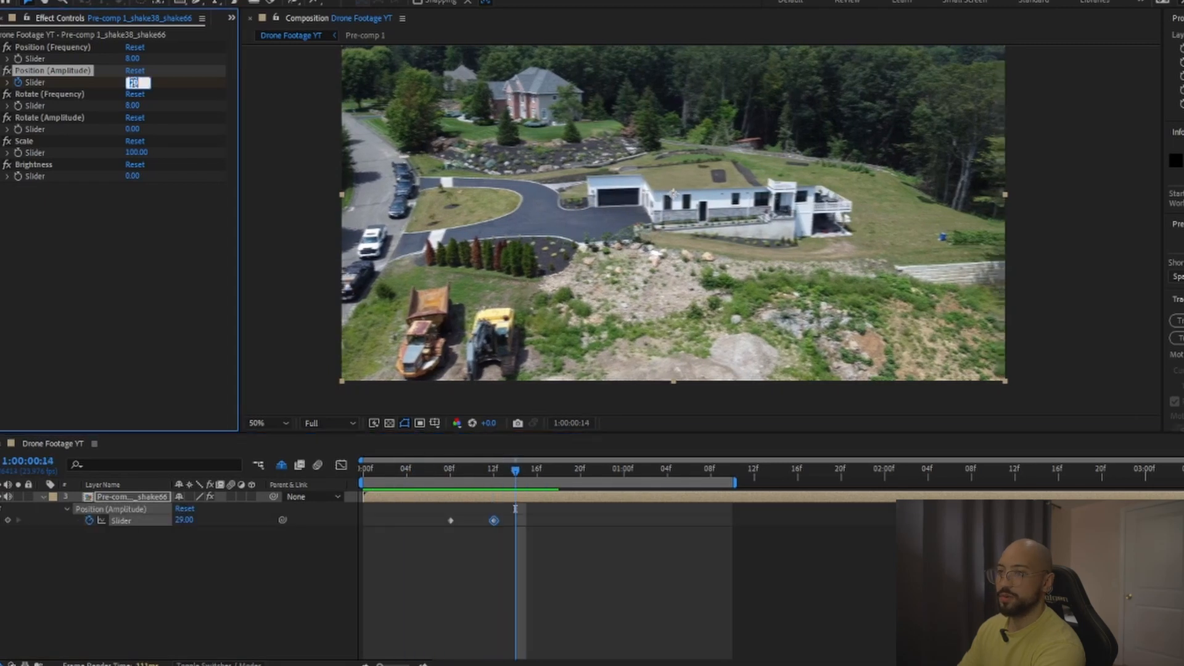
type("0")
key("Return")
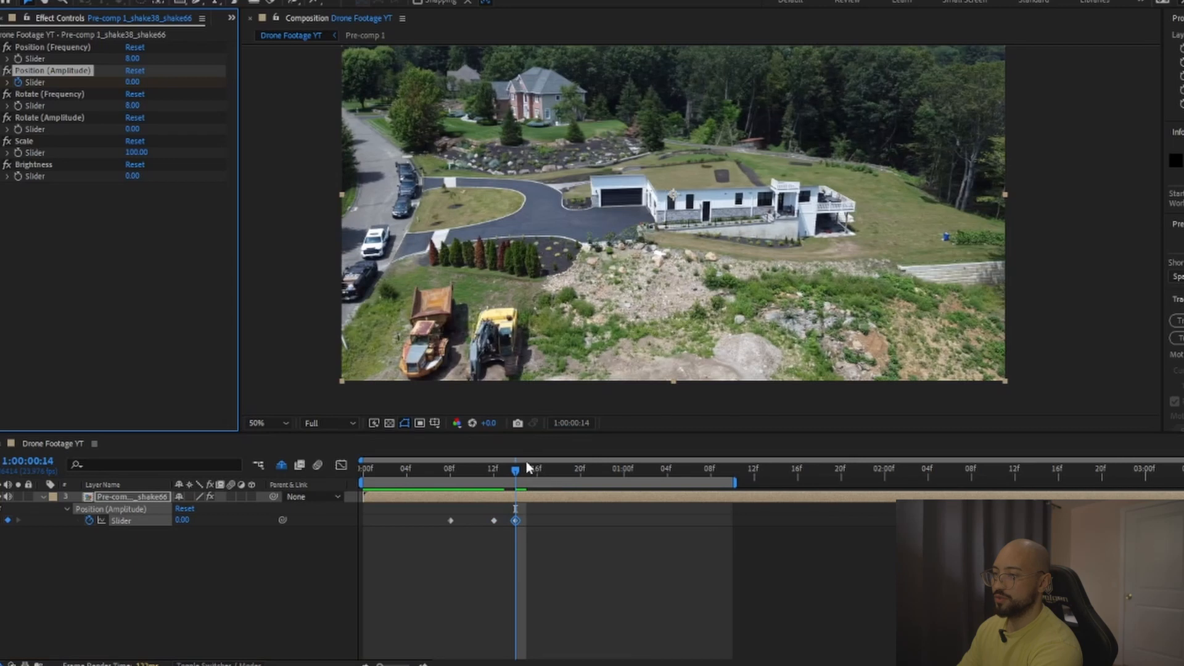
- Add a second shake by keyframing Position (Amplitude) at 32 on frame 19 and 0 on frame 22, and preview the animation
left_click_drag(520, 473, 570, 472)
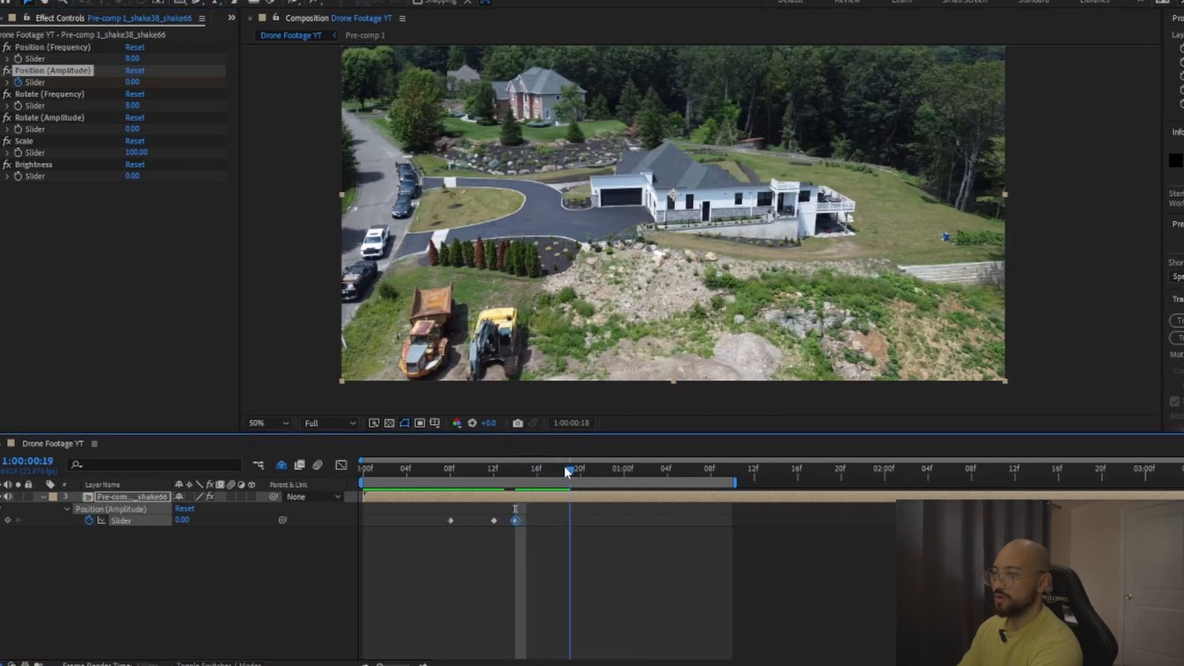
left_click_drag(141, 85, 160, 85)
left_click(579, 470)
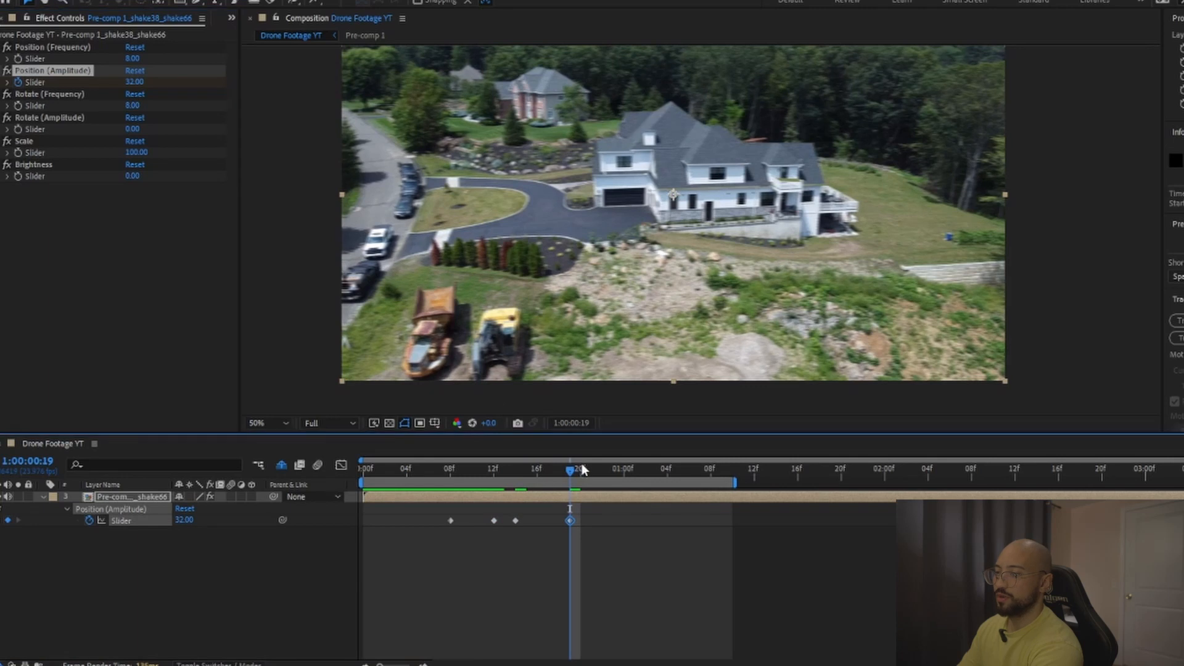
left_click_drag(578, 473, 603, 471)
left_click(134, 82)
type("0")
key("space")
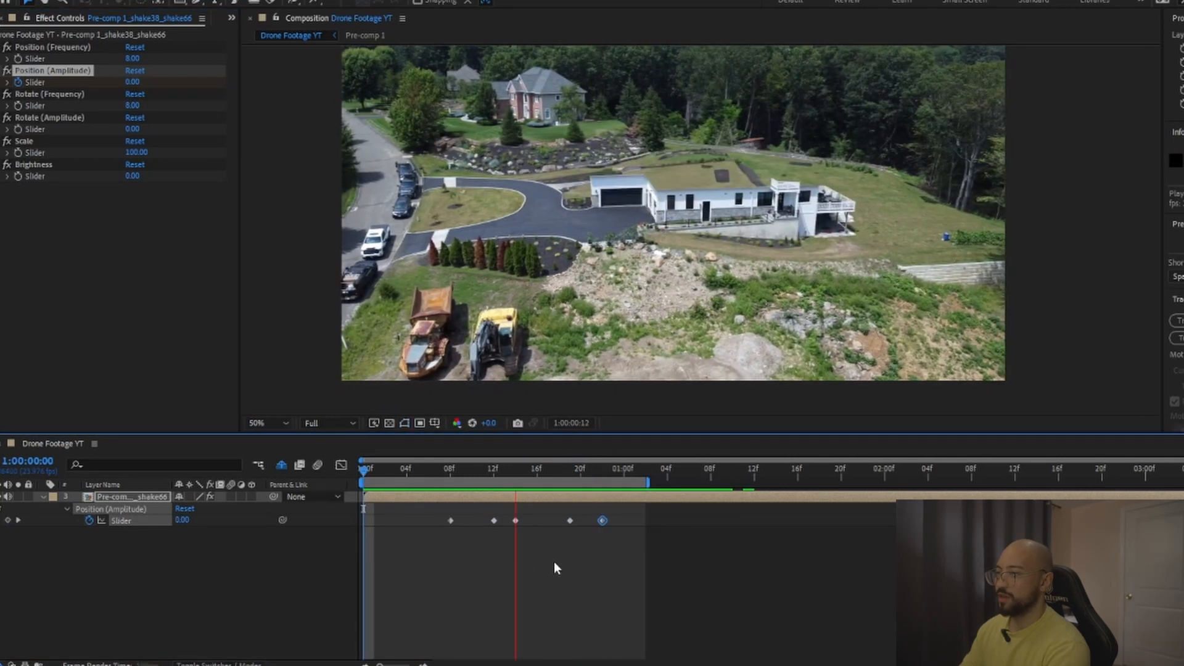